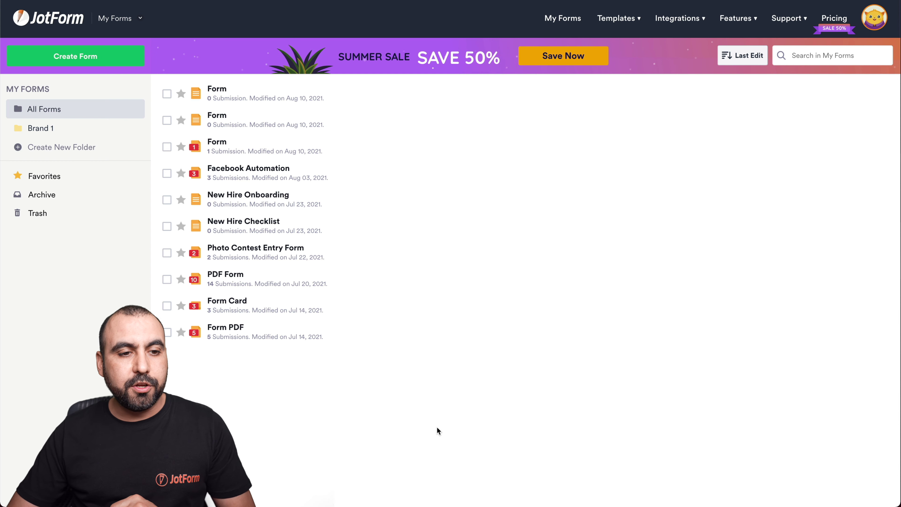
Start a new form from the My Forms page with Create Form
{"action": "left_click", "coordinate": [94, 56]}
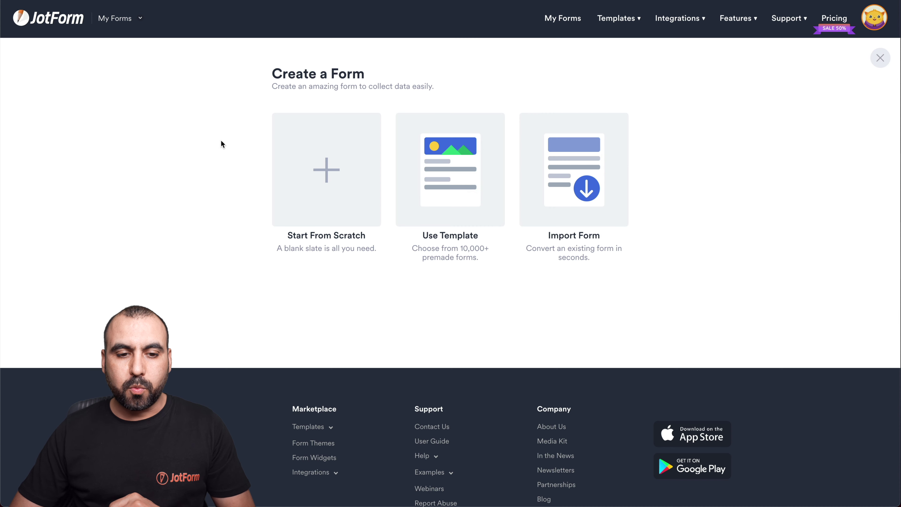
Start from scratch with the Classic Form, one-page layout
{"action": "left_click", "coordinate": [325, 169]}
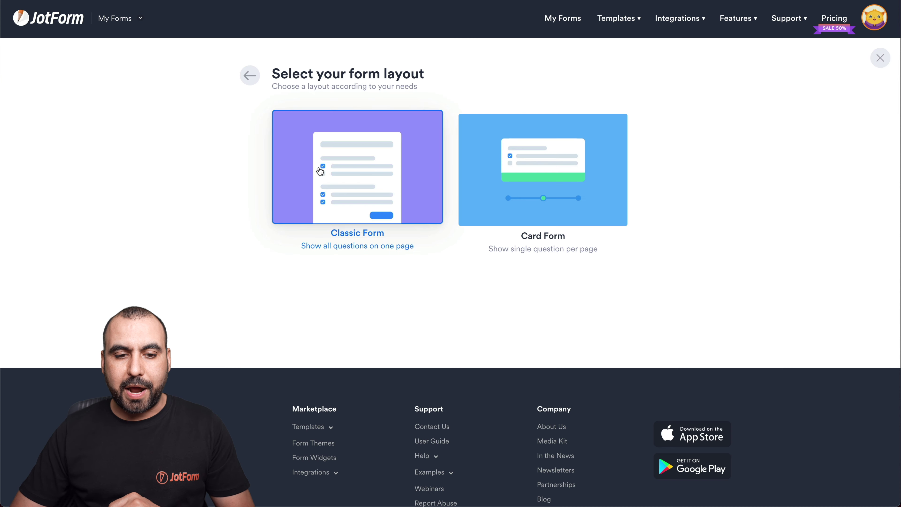
{"action": "left_click", "coordinate": [366, 180]}
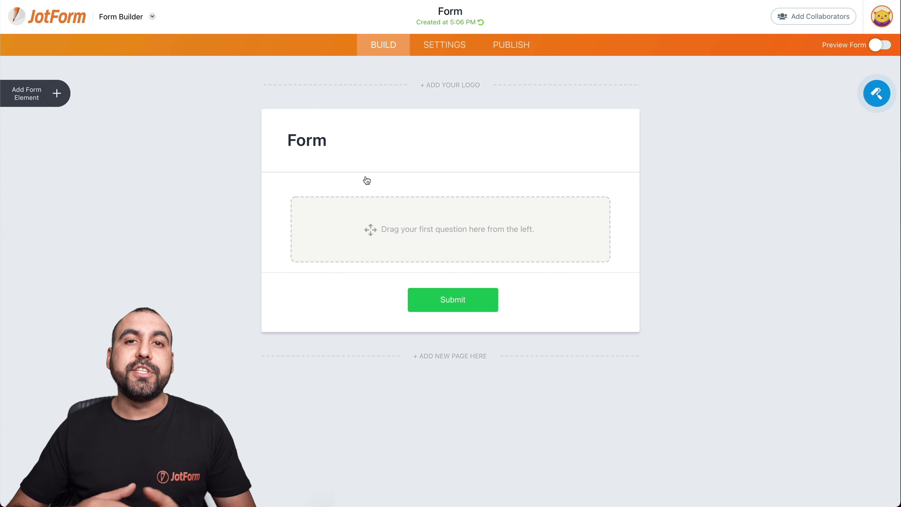
Add a Full Name field, a PayPal Personal 'My Products' field and an Email field below
{"action": "left_click", "coordinate": [57, 93]}
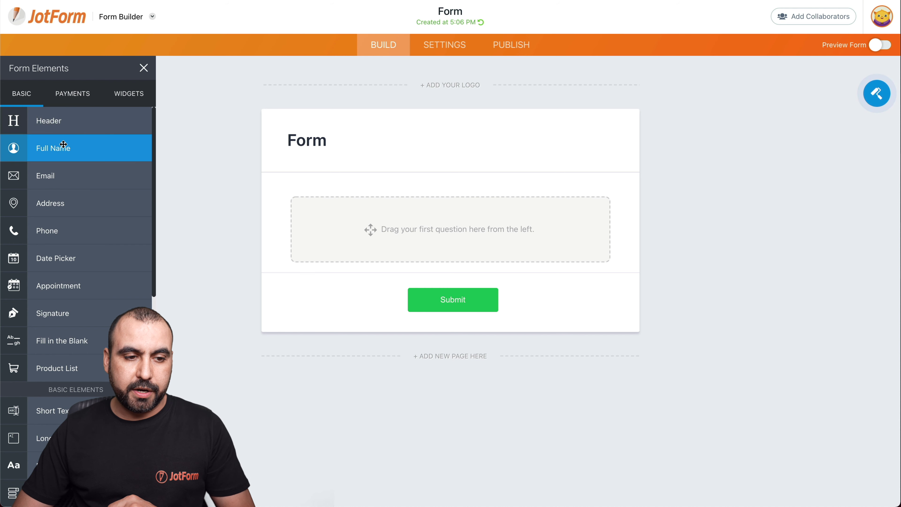
{"action": "left_click", "coordinate": [63, 144]}
{"action": "left_click", "coordinate": [72, 101]}
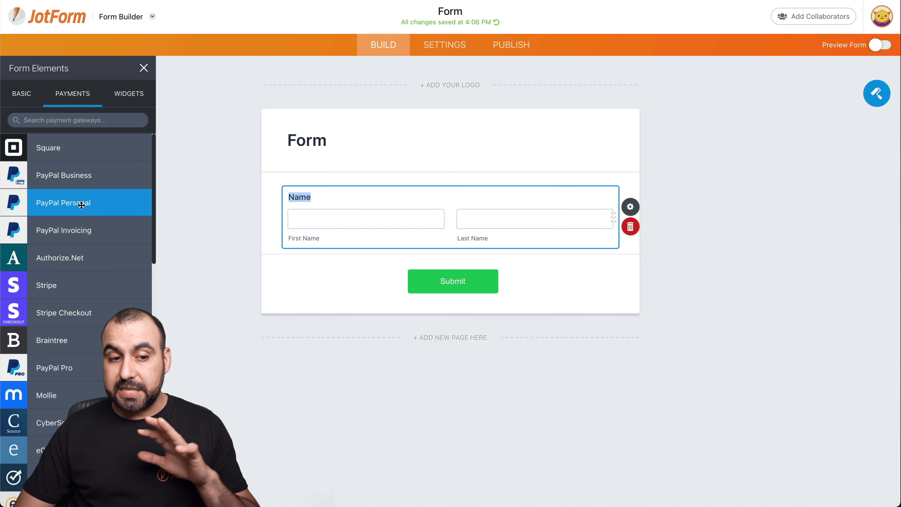
{"action": "left_click_drag", "start_coordinate": [71, 204], "coordinate": [399, 267]}
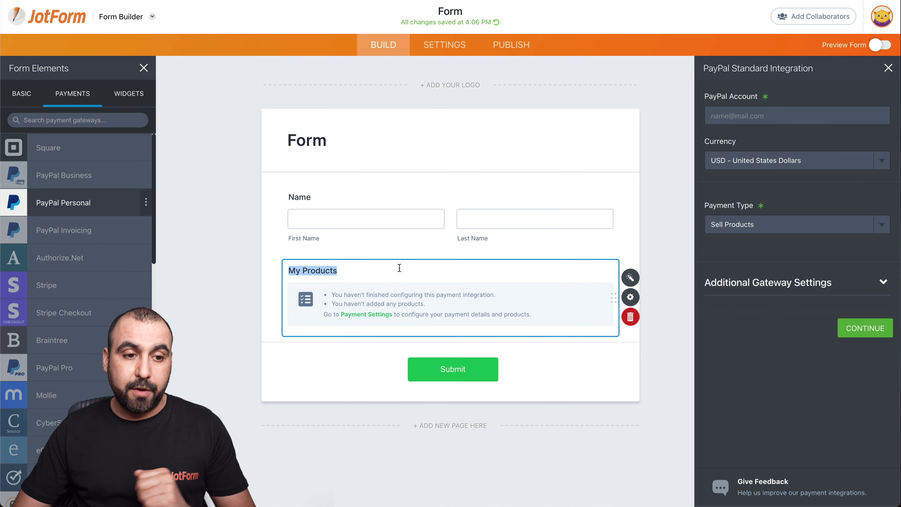
{"action": "left_click", "coordinate": [25, 91]}
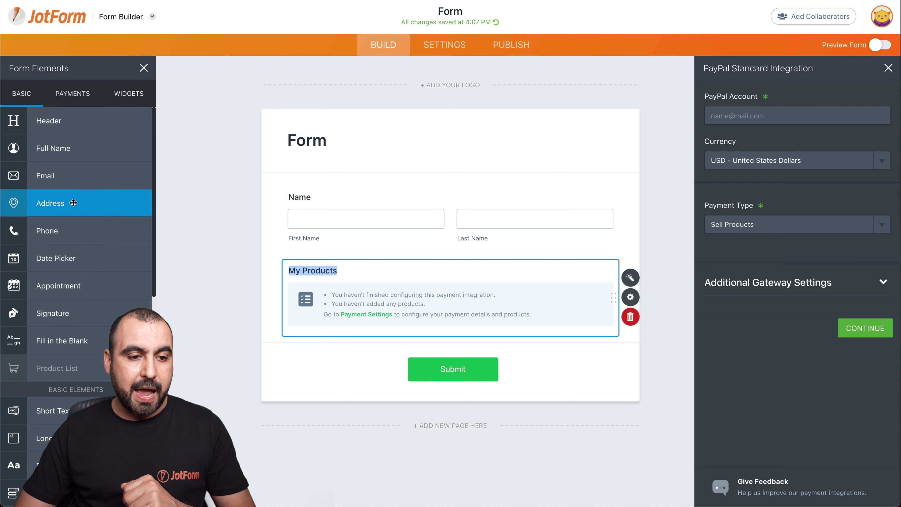
{"action": "left_click_drag", "start_coordinate": [57, 180], "coordinate": [371, 376]}
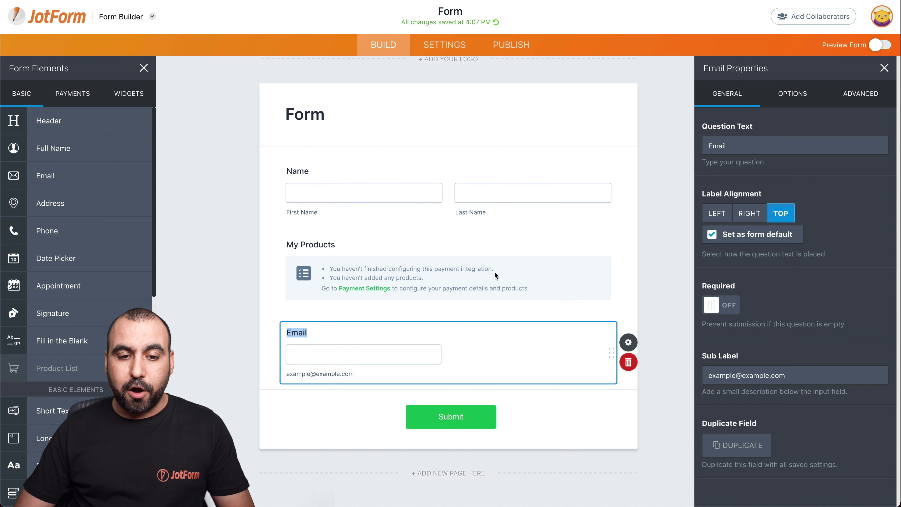
{"action": "left_click", "coordinate": [500, 273]}
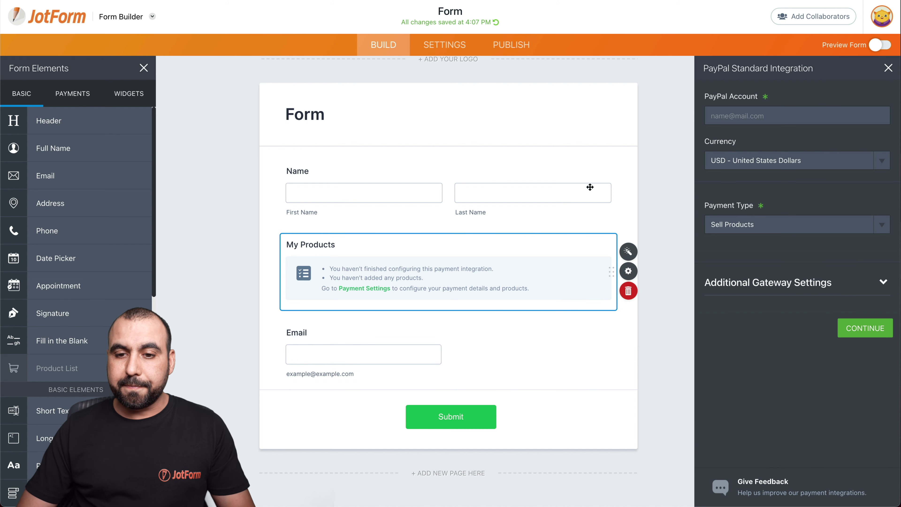
Enter the PayPal account e-mail for My Products and continue to product settings
{"action": "left_click", "coordinate": [771, 115]}
{"action": "type", "text": "test@test.com"}
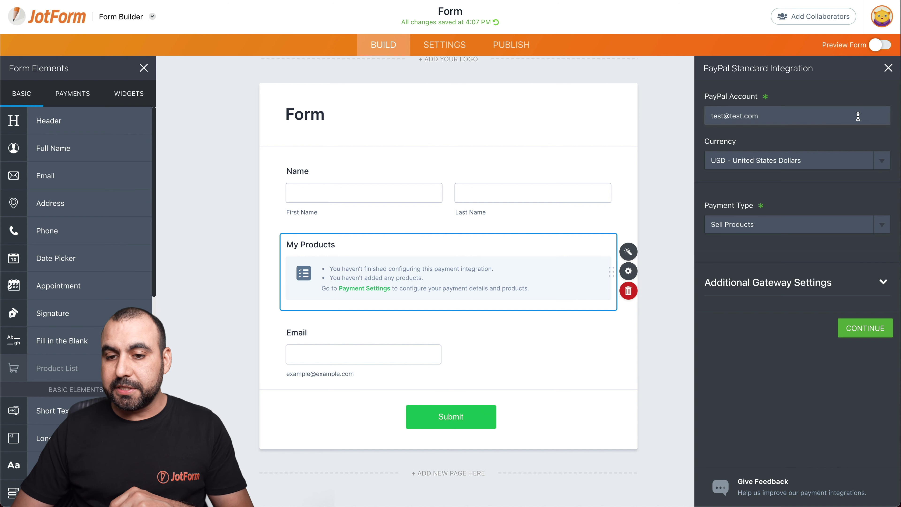
{"action": "left_click", "coordinate": [868, 333]}
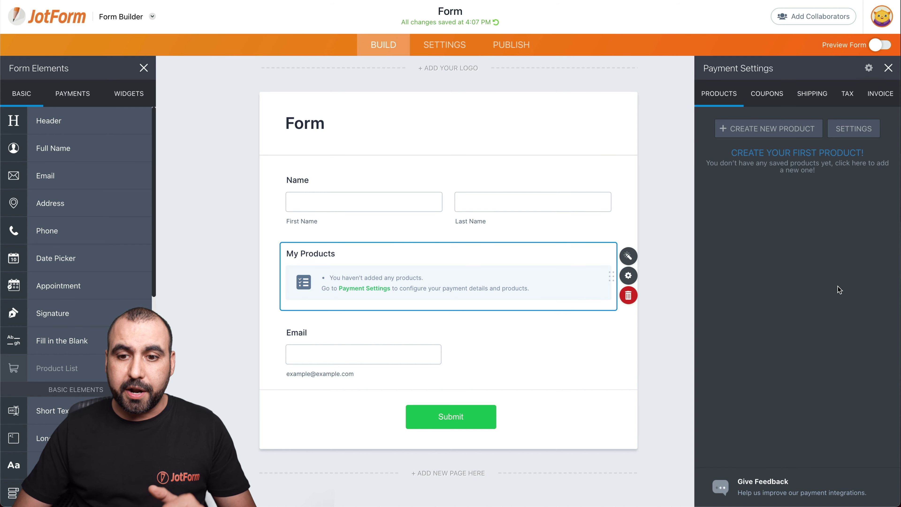
Create a new product named 'Tablet' with the description '15 inch tablet'
{"action": "left_click", "coordinate": [768, 131]}
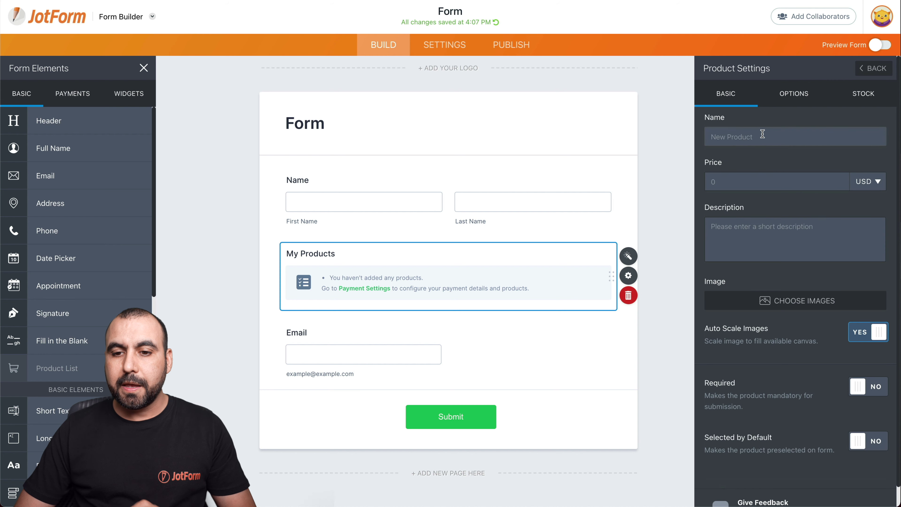
{"action": "left_click", "coordinate": [763, 134]}
{"action": "type", "text": "Tablet"}
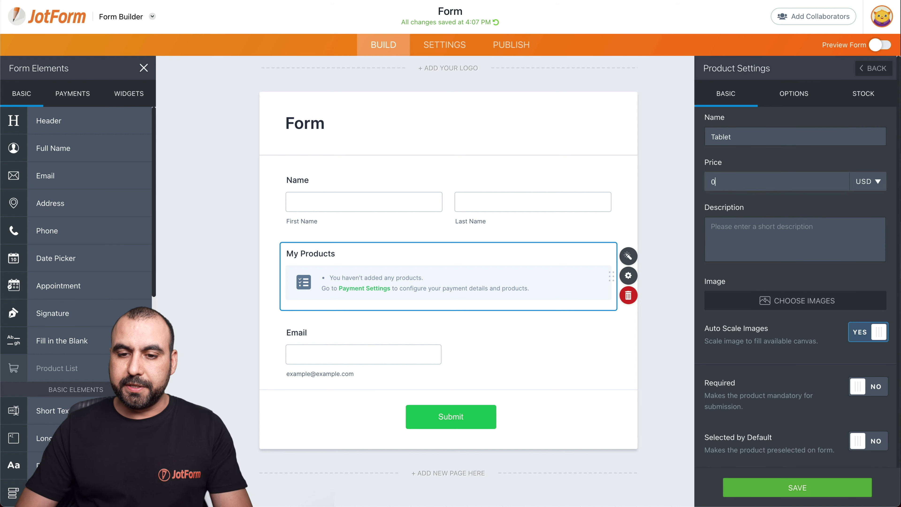
{"action": "left_click", "coordinate": [749, 237]}
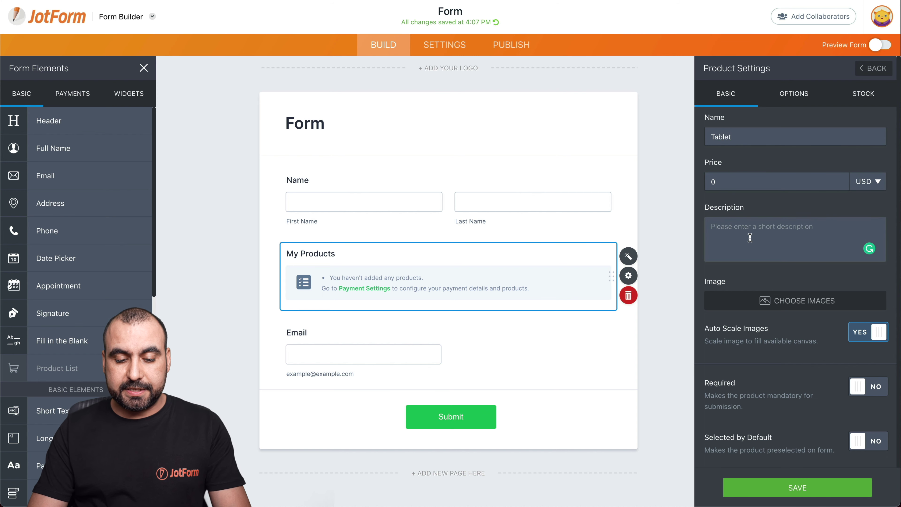
{"action": "type", "text": "15 inch tablet"}
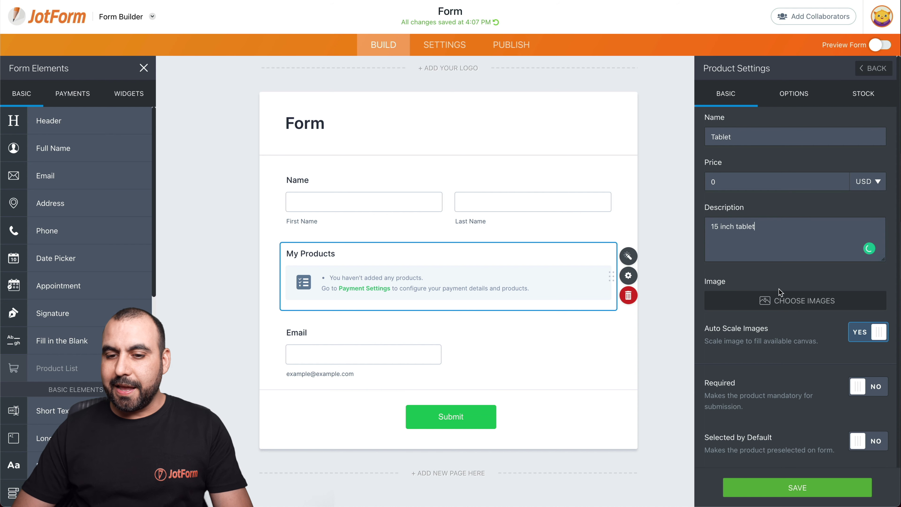
Give Tablet the tablet picture from My Images, make it required, save, and show the field
{"action": "left_click", "coordinate": [782, 300]}
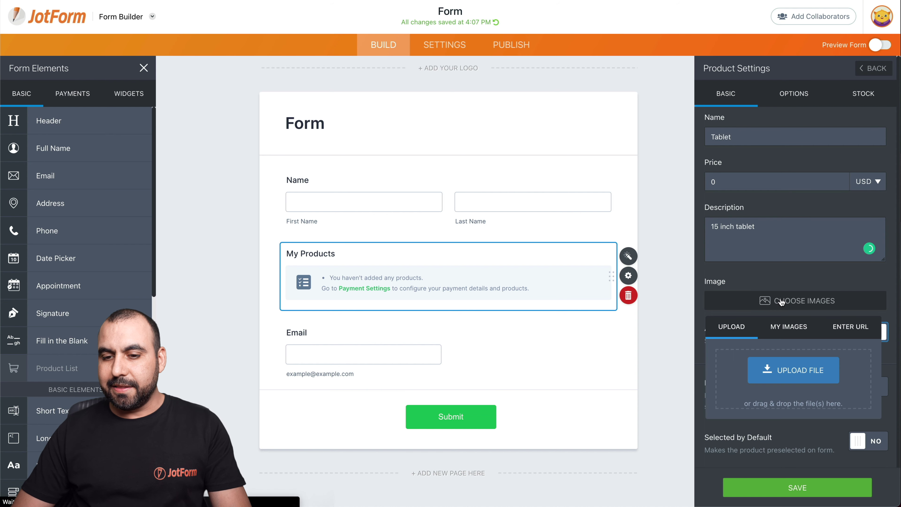
{"action": "left_click", "coordinate": [796, 335]}
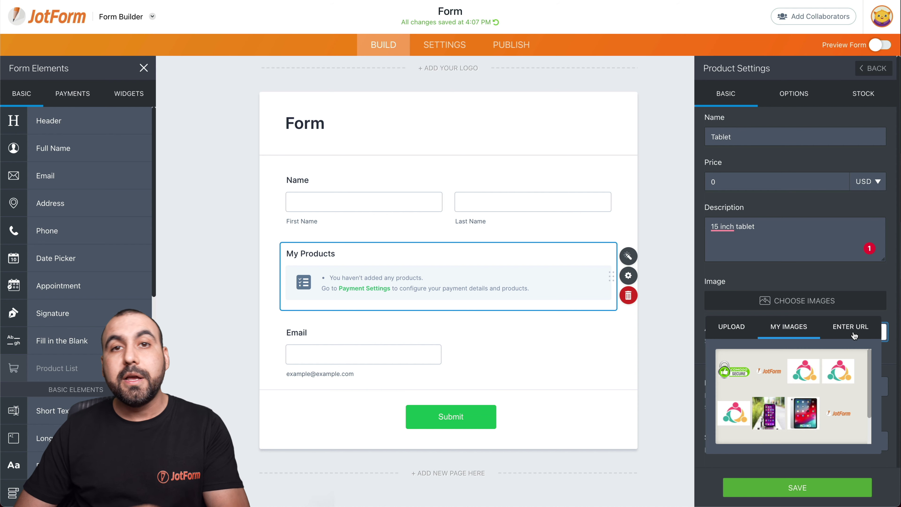
{"action": "left_click", "coordinate": [802, 416]}
{"action": "left_click", "coordinate": [833, 459]}
{"action": "scroll", "coordinate": [795, 373], "scroll_direction": "down", "scroll_amount": 3}
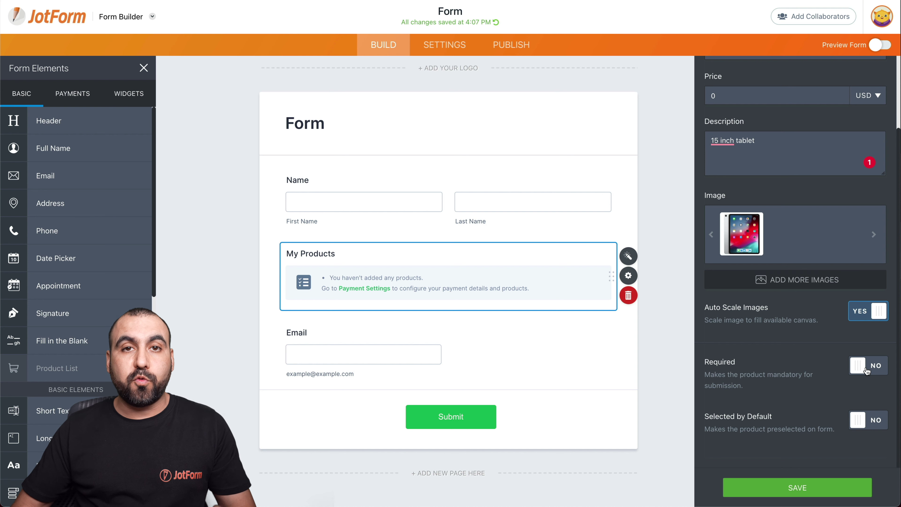
{"action": "left_click", "coordinate": [865, 371]}
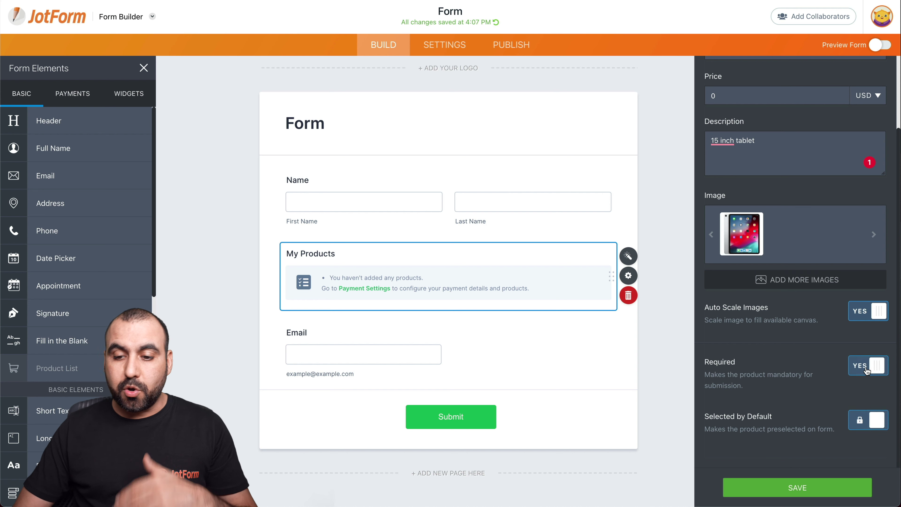
{"action": "left_click", "coordinate": [797, 488]}
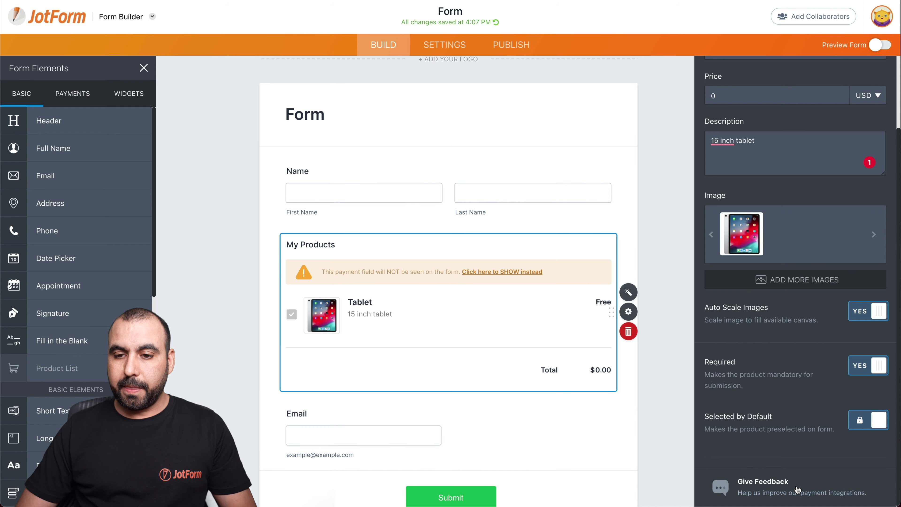
{"action": "left_click", "coordinate": [485, 273]}
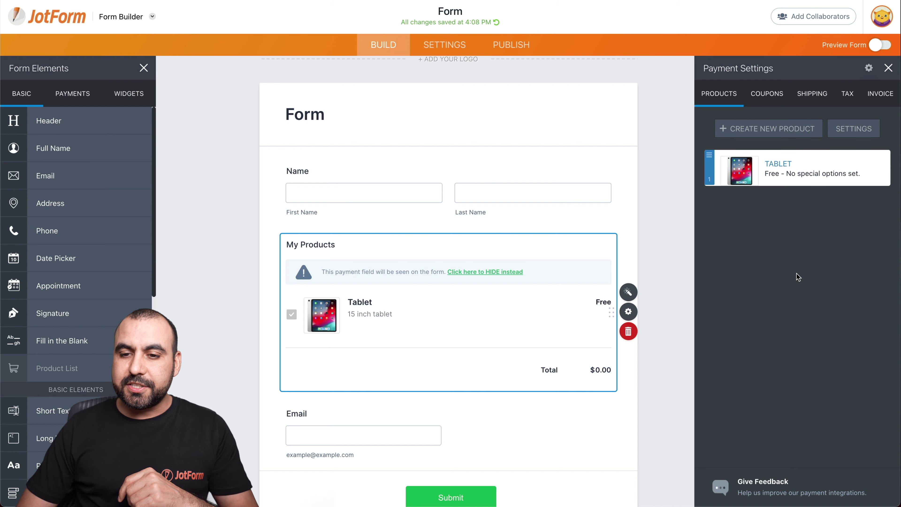
Turn on invoice generation and set the business name to 'Jotform'
{"action": "left_click", "coordinate": [881, 96]}
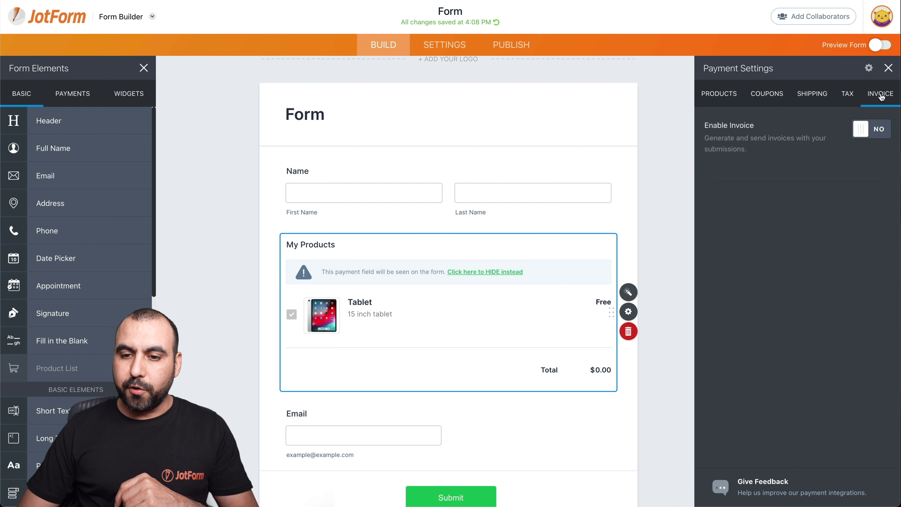
{"action": "left_click", "coordinate": [874, 133]}
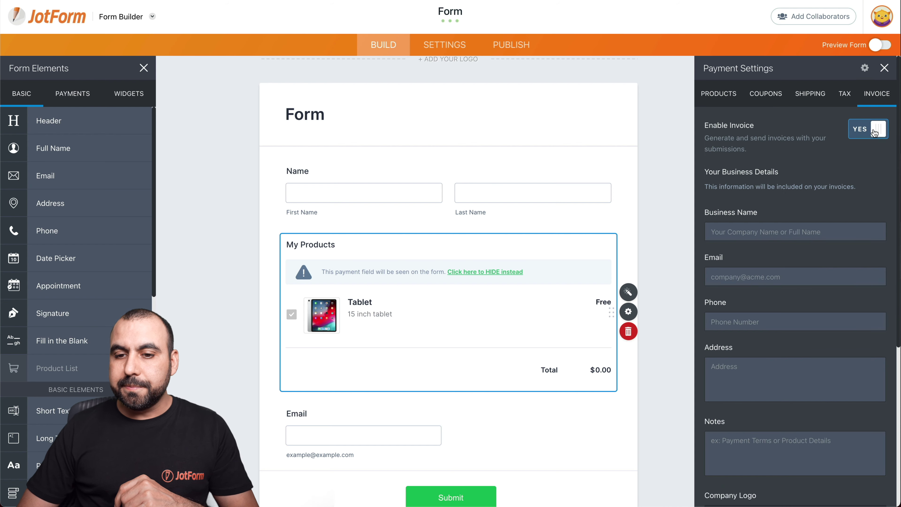
{"action": "scroll", "coordinate": [777, 196], "scroll_direction": "down", "scroll_amount": 2}
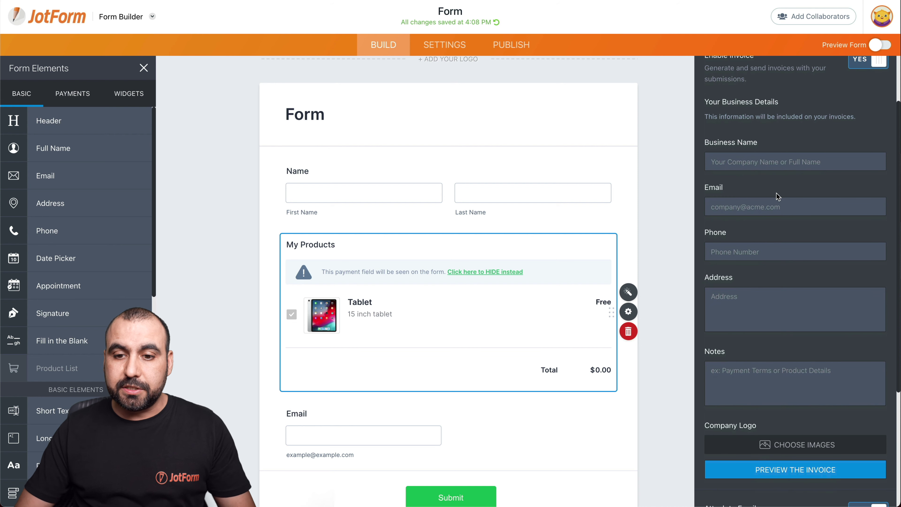
{"action": "left_click", "coordinate": [752, 169]}
{"action": "type", "text": "Jotform"}
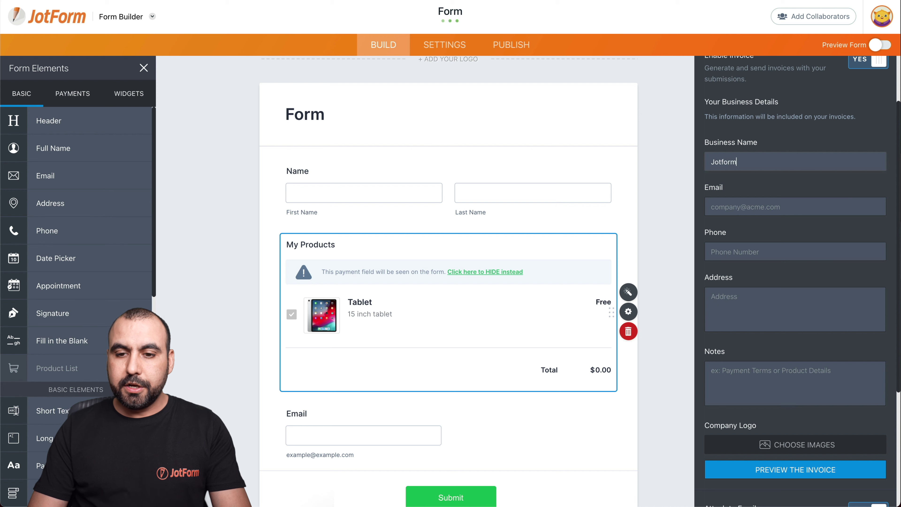
Enter the business e-mail, phone and address, and start the note '30 dat refund policy'
{"action": "left_click", "coordinate": [750, 204]}
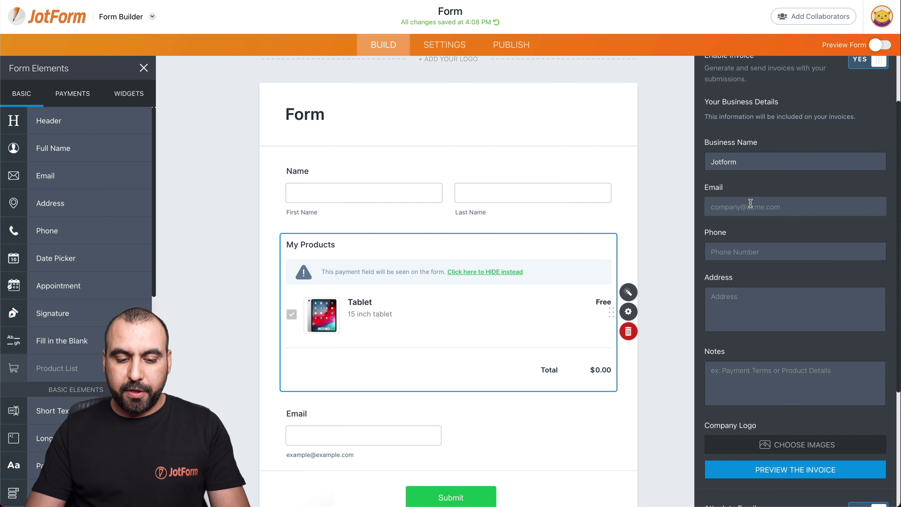
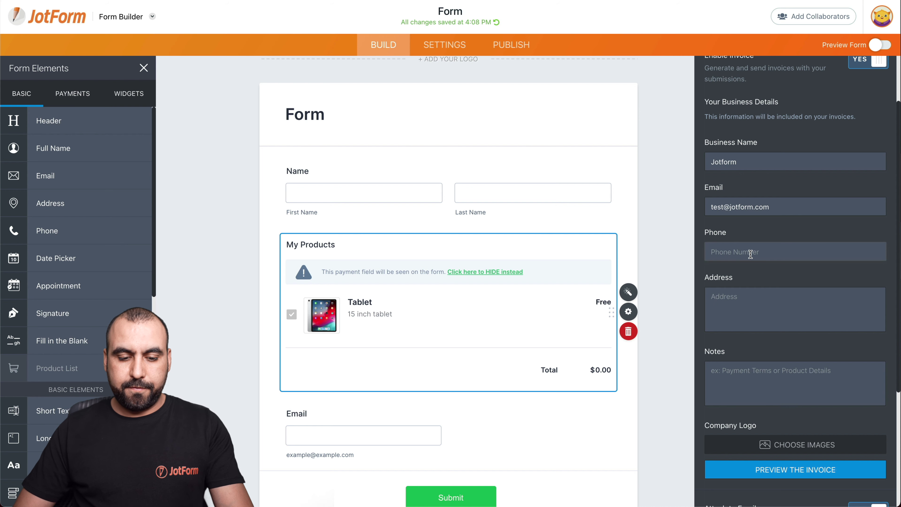
{"action": "type", "text": "123123456"}
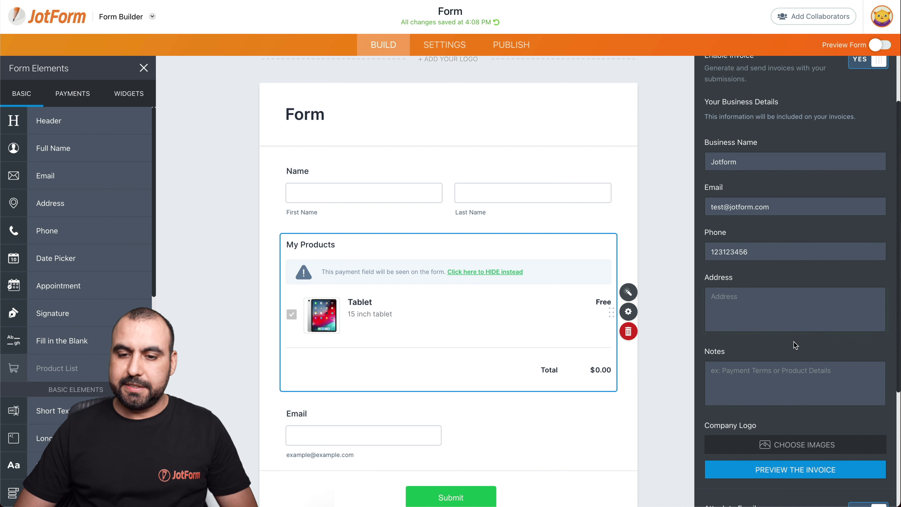
{"action": "left_click", "coordinate": [761, 317]}
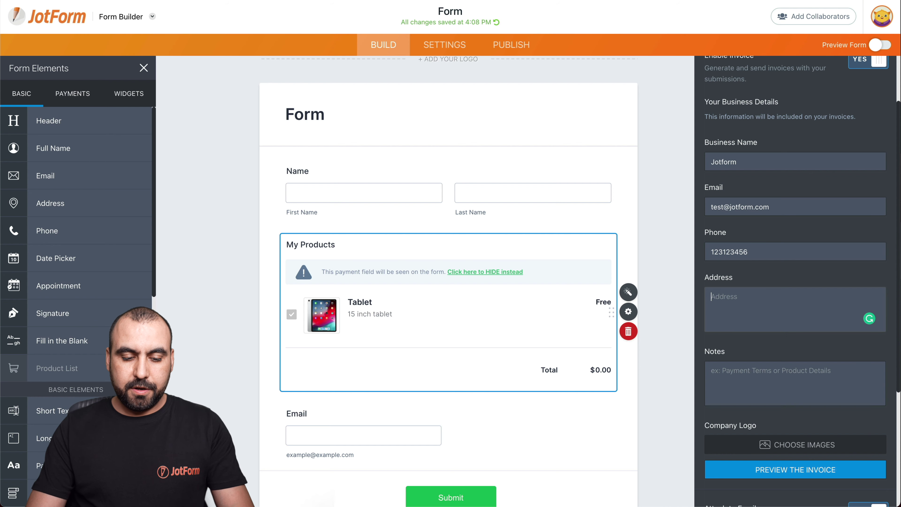
{"action": "type", "text": "USA"}
{"action": "left_click", "coordinate": [766, 377]}
{"action": "scroll", "coordinate": [766, 305], "scroll_direction": "down", "scroll_amount": 2}
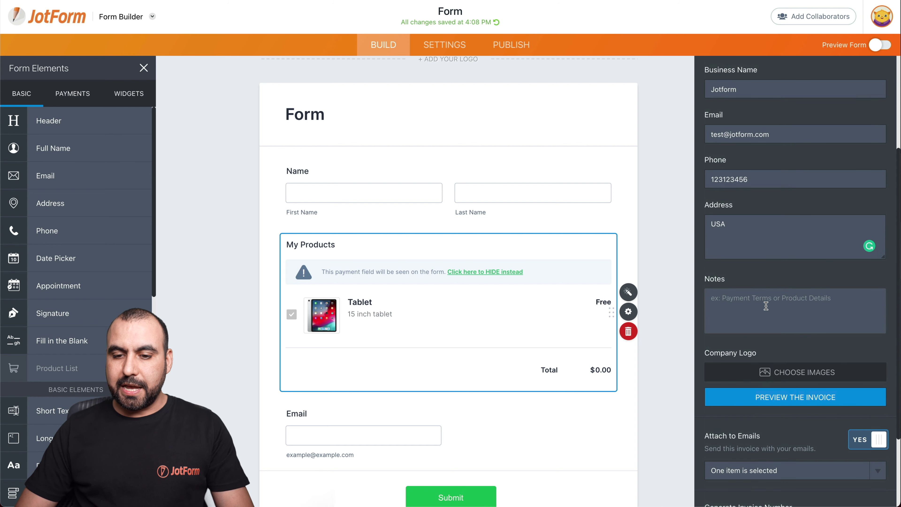
{"action": "left_click", "coordinate": [766, 305]}
{"action": "type", "text": "3"}
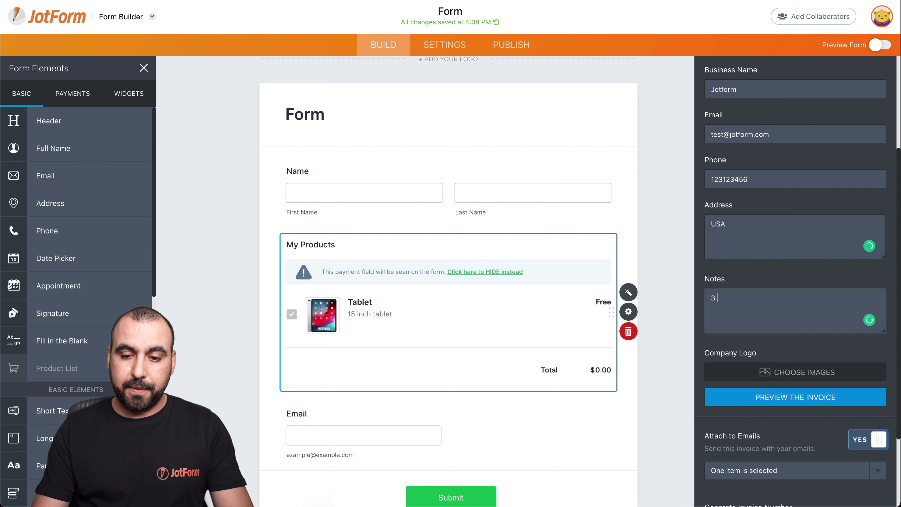
{"action": "type", "text": "0 dat ref"}
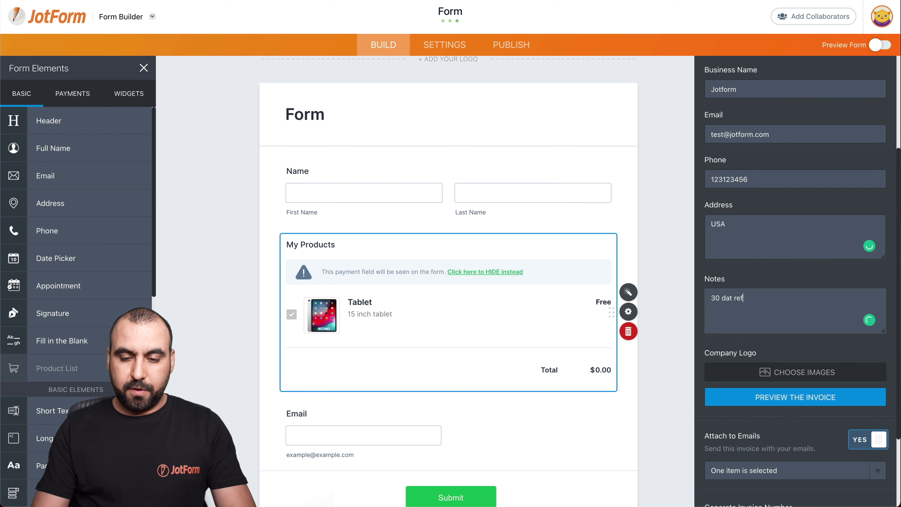
{"action": "type", "text": "und policy"}
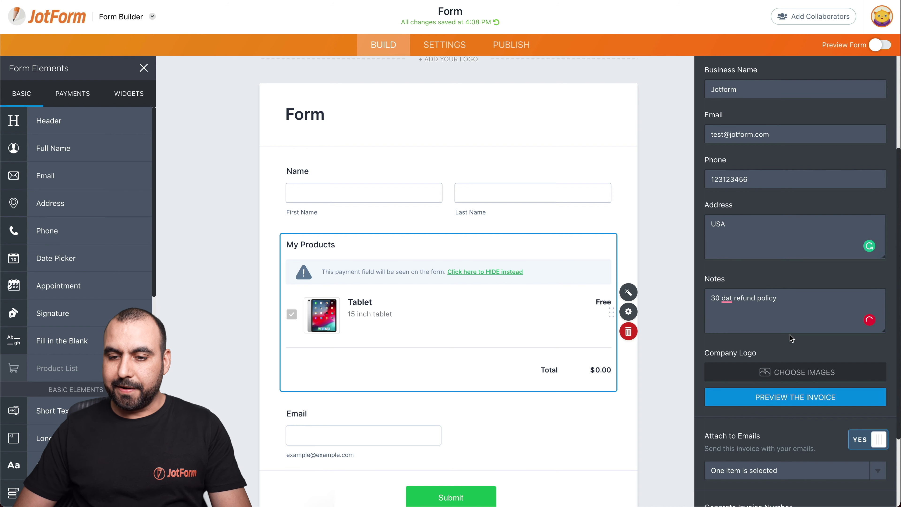
Correct the invoice note to read '30 date refund policy'
{"action": "scroll", "coordinate": [734, 280], "scroll_direction": "down", "scroll_amount": 1}
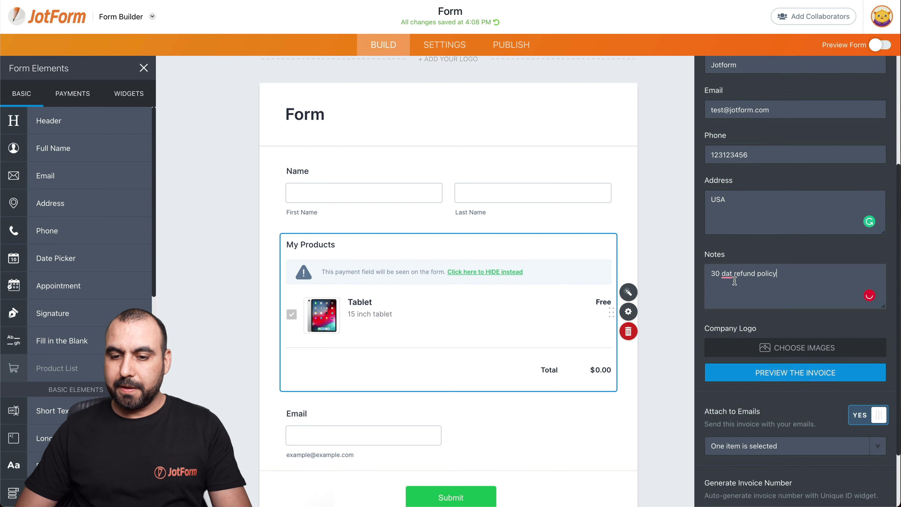
{"action": "left_click", "coordinate": [731, 274]}
{"action": "type", "text": "e"}
Upload jotform.png from the Desktop as the invoice's company logo
{"action": "scroll", "coordinate": [816, 306], "scroll_direction": "down", "scroll_amount": 2}
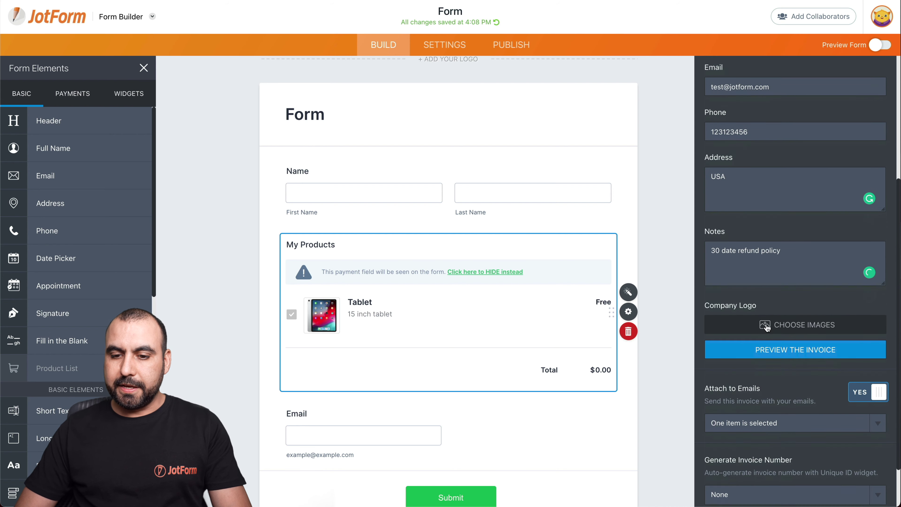
{"action": "left_click", "coordinate": [810, 312]}
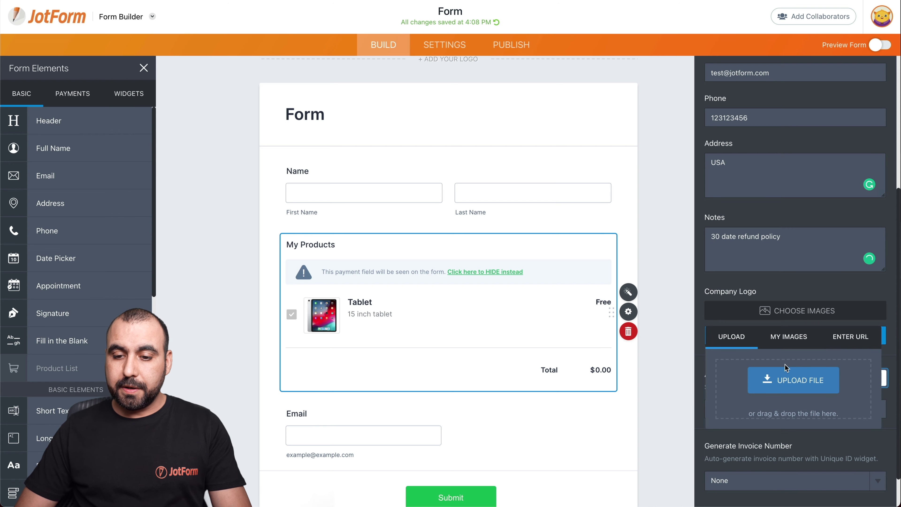
{"action": "left_click", "coordinate": [785, 379]}
{"action": "scroll", "coordinate": [369, 231], "scroll_direction": "down", "scroll_amount": 10}
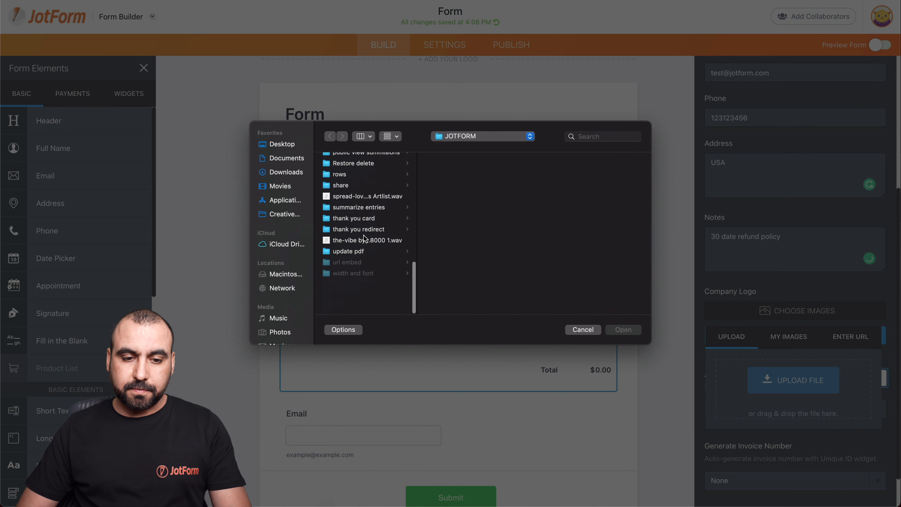
{"action": "left_click", "coordinate": [281, 143]}
{"action": "scroll", "coordinate": [365, 283], "scroll_direction": "down", "scroll_amount": 2}
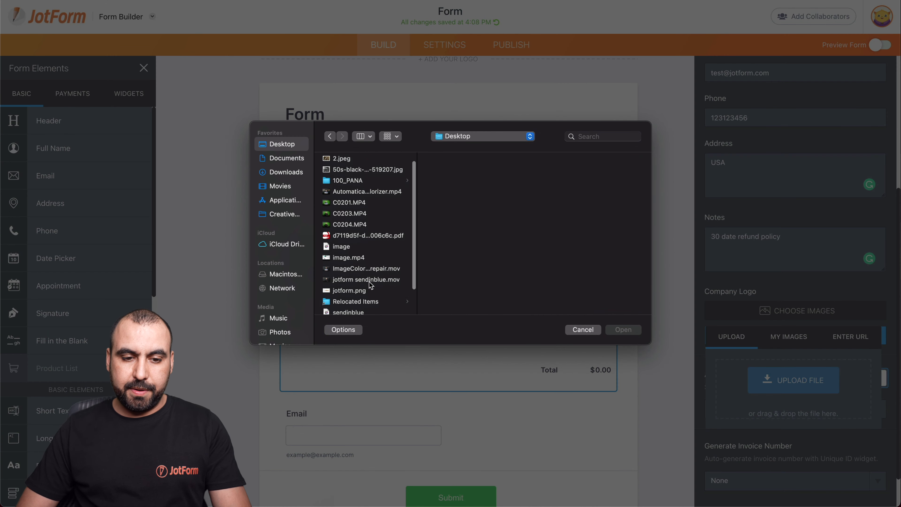
{"action": "left_click", "coordinate": [364, 282]}
{"action": "left_click", "coordinate": [631, 328]}
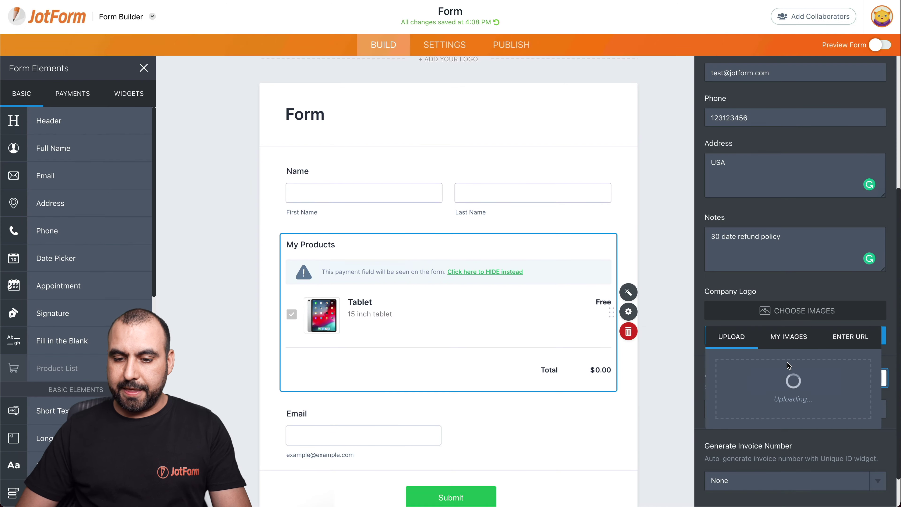
{"action": "scroll", "coordinate": [792, 376], "scroll_direction": "down", "scroll_amount": 2}
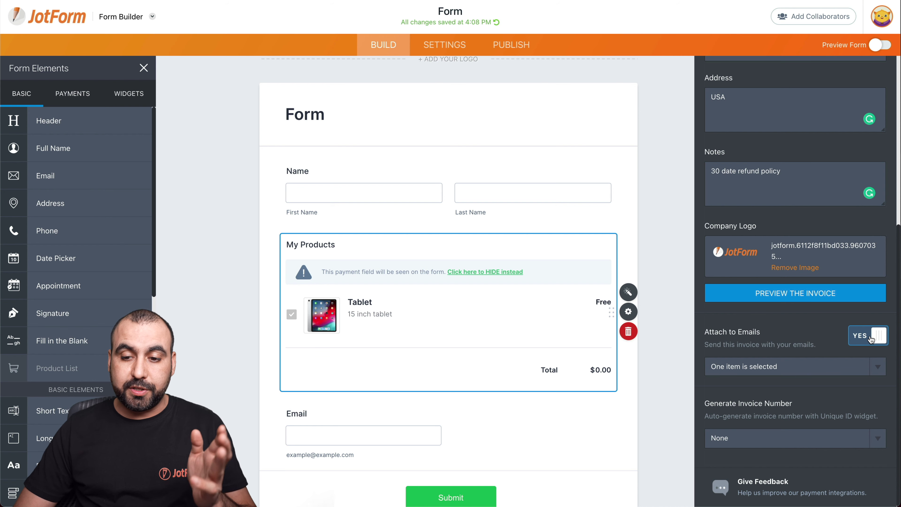
{"action": "scroll", "coordinate": [869, 335], "scroll_direction": "up", "scroll_amount": 2}
{"action": "scroll", "coordinate": [863, 352], "scroll_direction": "down", "scroll_amount": 2}
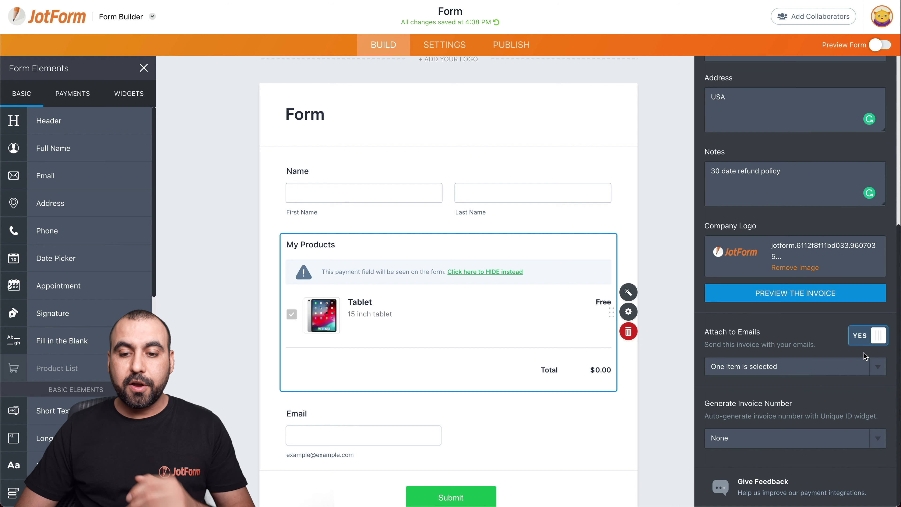
{"action": "left_click", "coordinate": [834, 373]}
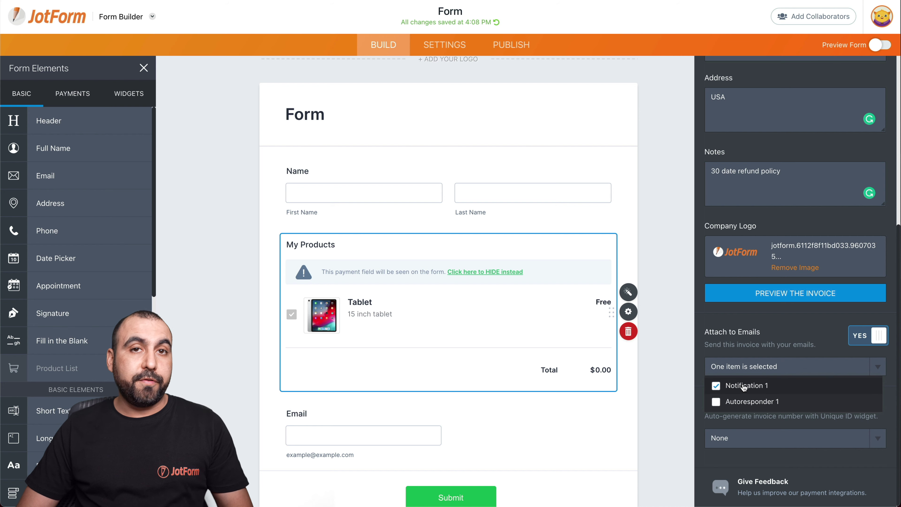
Also attach the invoice to Autoresponder 1 and add a unique Invoice ID field for numbering
{"action": "left_click", "coordinate": [716, 401]}
{"action": "left_click", "coordinate": [785, 334]}
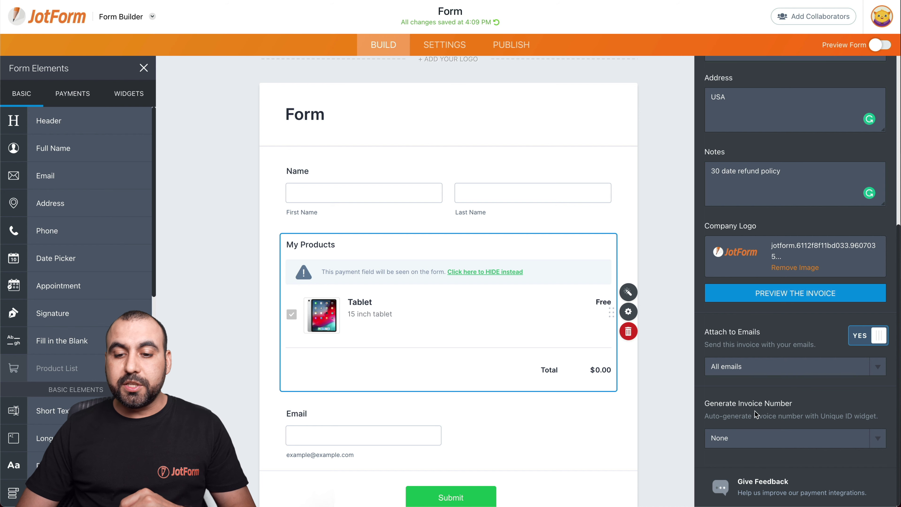
{"action": "left_click", "coordinate": [759, 435]}
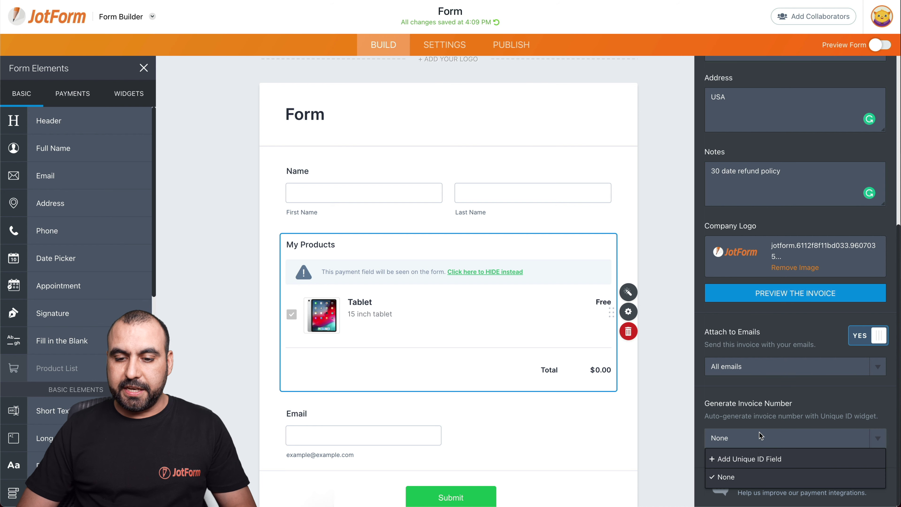
{"action": "left_click", "coordinate": [747, 460]}
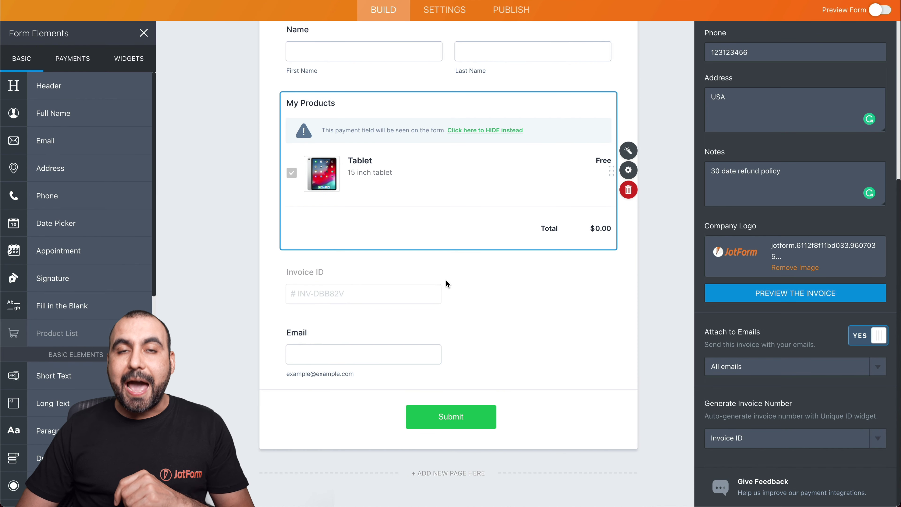
Change the Invoice ID field's prefix from 'RE-' to 'INV'
{"action": "left_click", "coordinate": [305, 277]}
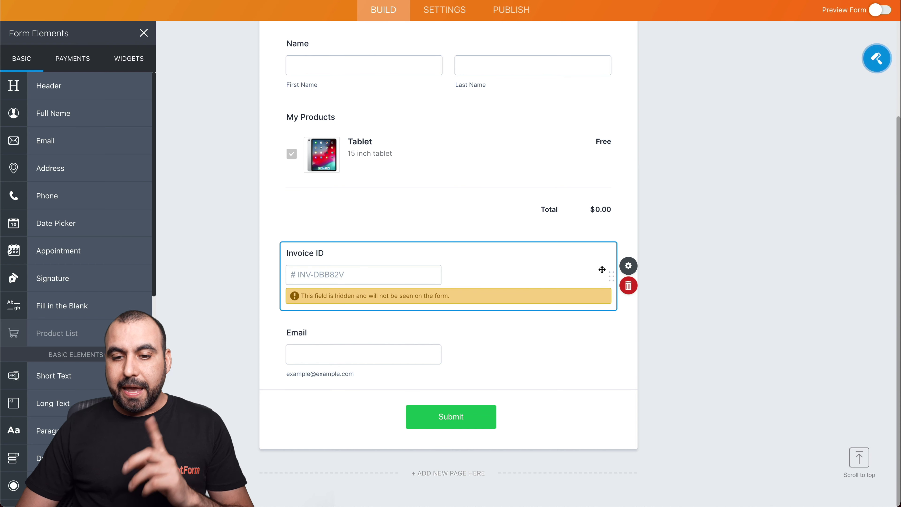
{"action": "left_click", "coordinate": [628, 266]}
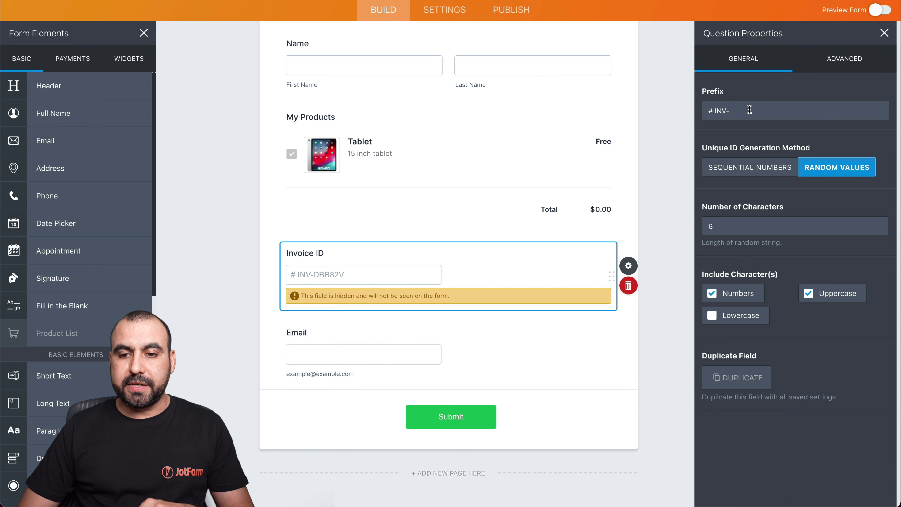
{"action": "left_click", "coordinate": [734, 109]}
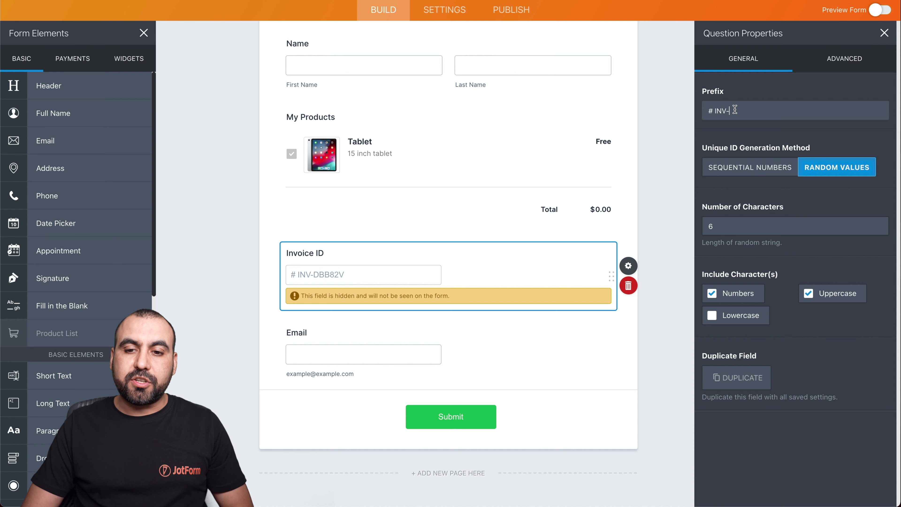
{"action": "left_click_drag", "start_coordinate": [734, 109], "coordinate": [710, 110]}
{"action": "left_click", "coordinate": [729, 111]}
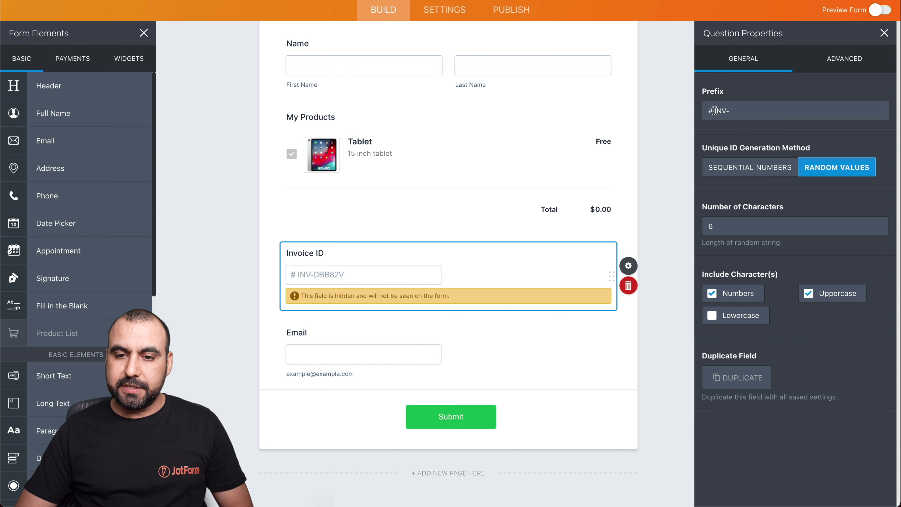
{"action": "key", "text": "BackSpace"}
{"action": "key", "text": "BackSpace"}
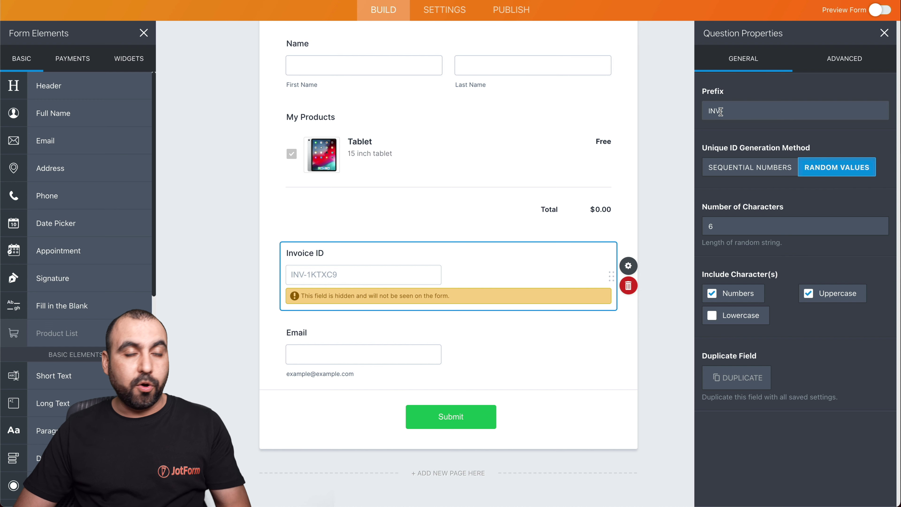
{"action": "left_click_drag", "start_coordinate": [720, 111], "coordinate": [696, 116]}
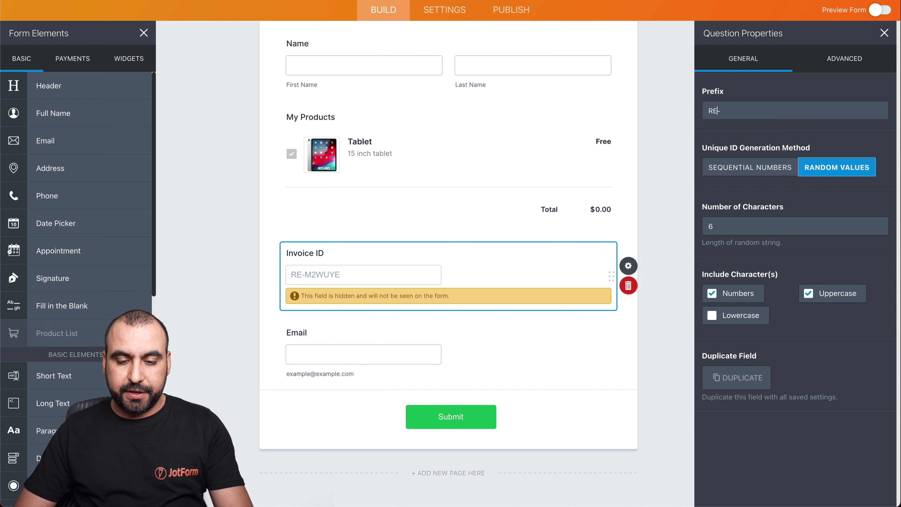
{"action": "key", "text": "BackSpace"}
{"action": "key", "text": "BackSpace"}
{"action": "key", "text": "BackSpace"}
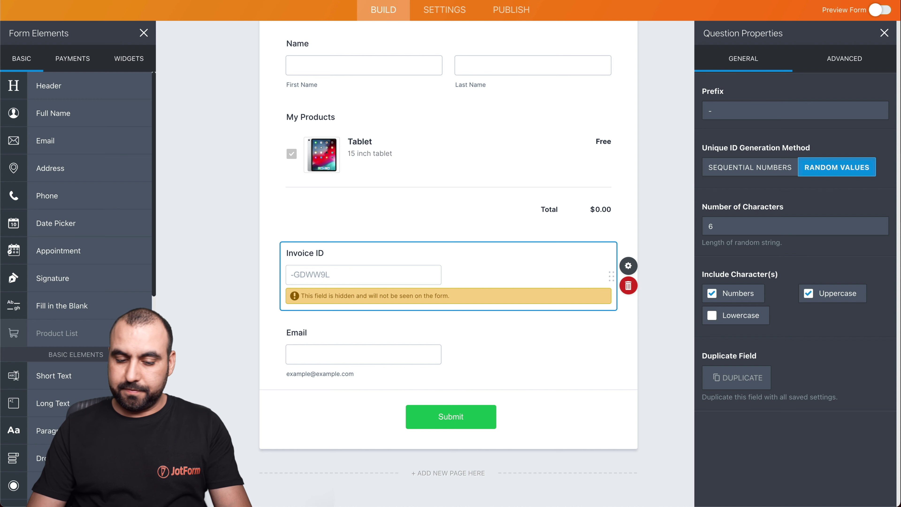
{"action": "type", "text": "INV"}
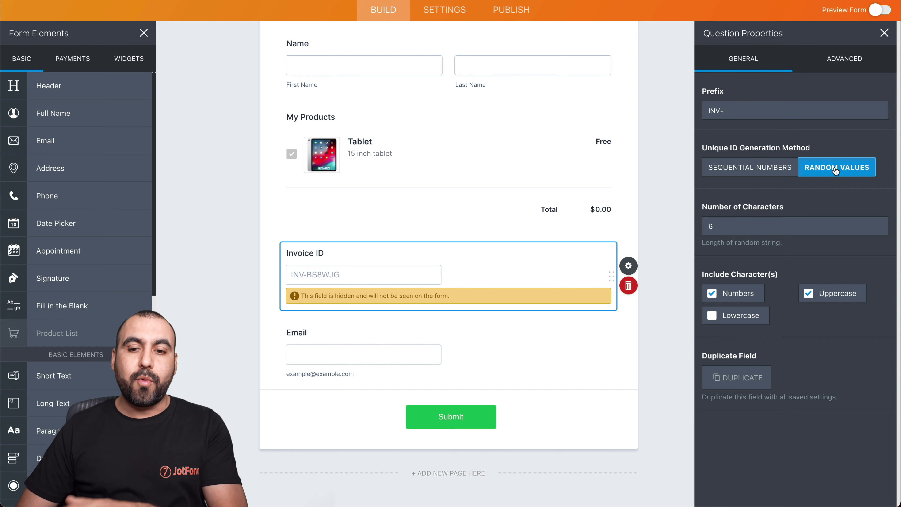
Switch Invoice ID to sequential numbers starting at index 1345
{"action": "left_click", "coordinate": [750, 169]}
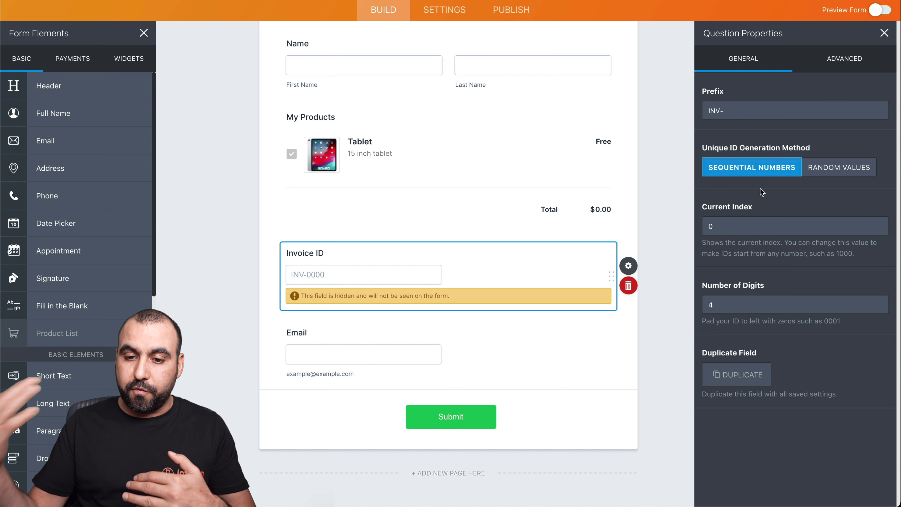
{"action": "left_click_drag", "start_coordinate": [711, 227], "coordinate": [708, 227]}
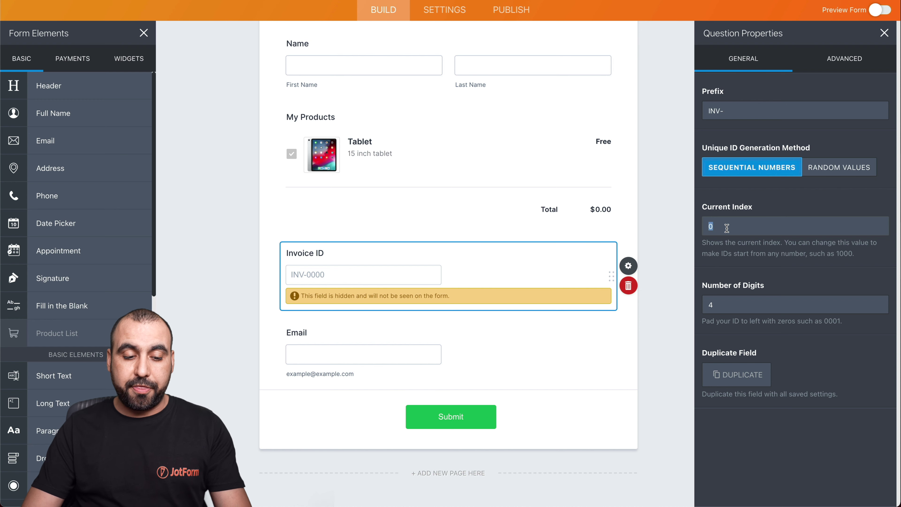
{"action": "type", "text": "1000"}
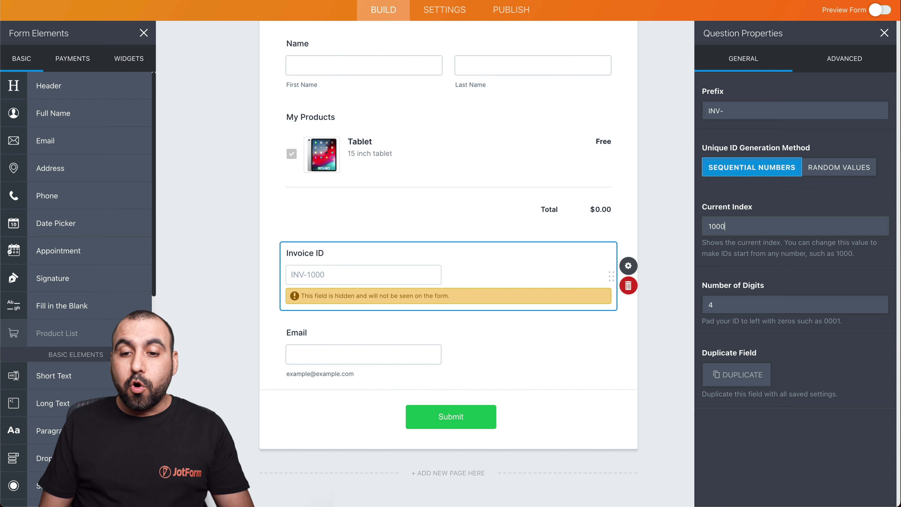
{"action": "left_click", "coordinate": [713, 229], "text": "shift"}
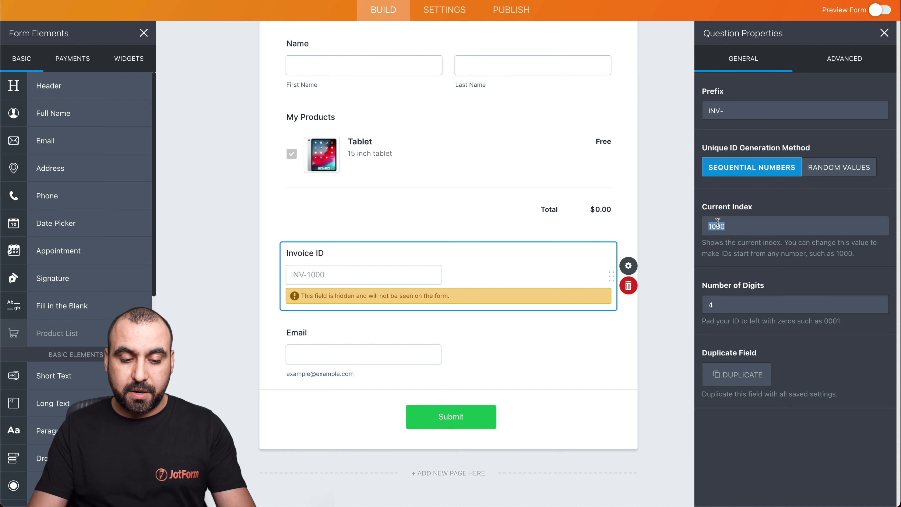
{"action": "type", "text": "1345"}
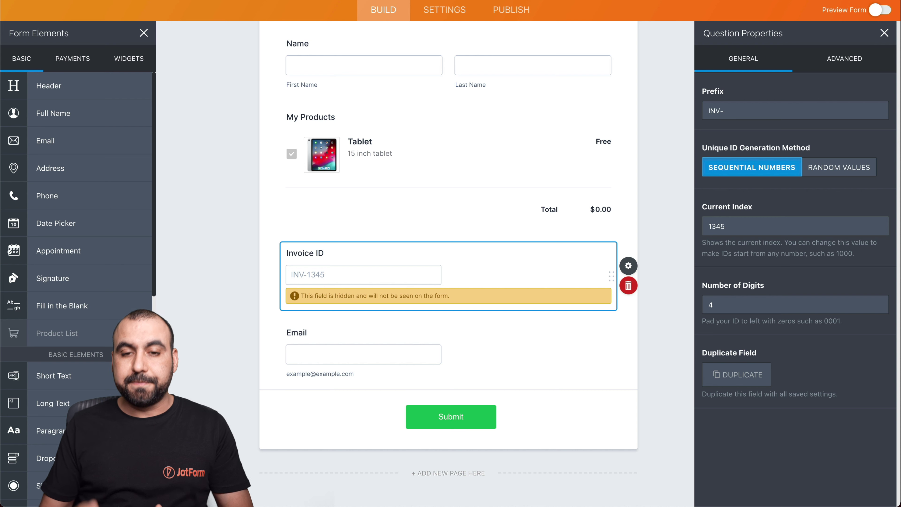
{"action": "left_click", "coordinate": [723, 309]}
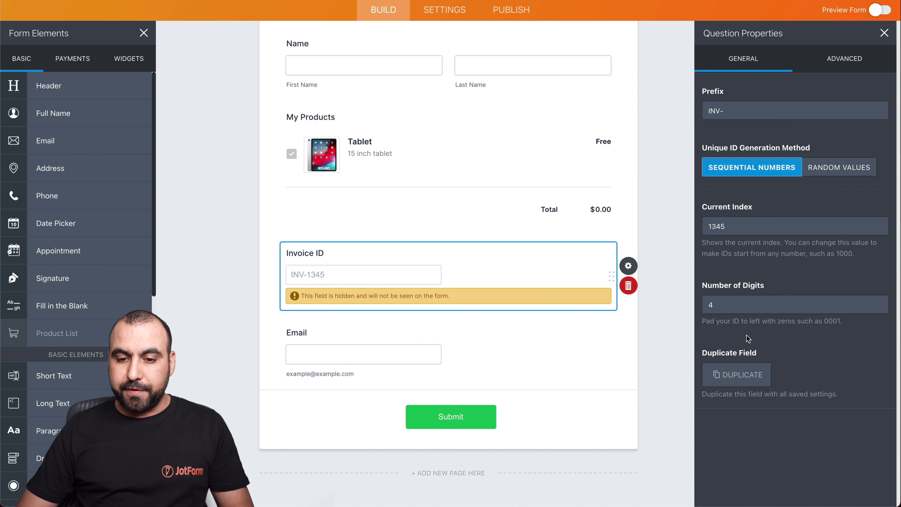
Deselect the Invoice ID field and open the published form in a new browser tab
{"action": "left_click", "coordinate": [652, 240]}
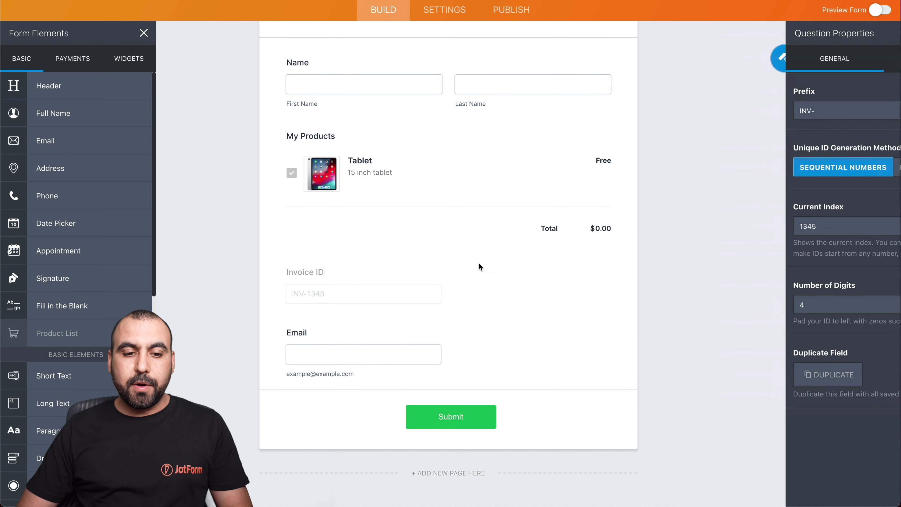
{"action": "left_click", "coordinate": [318, 270]}
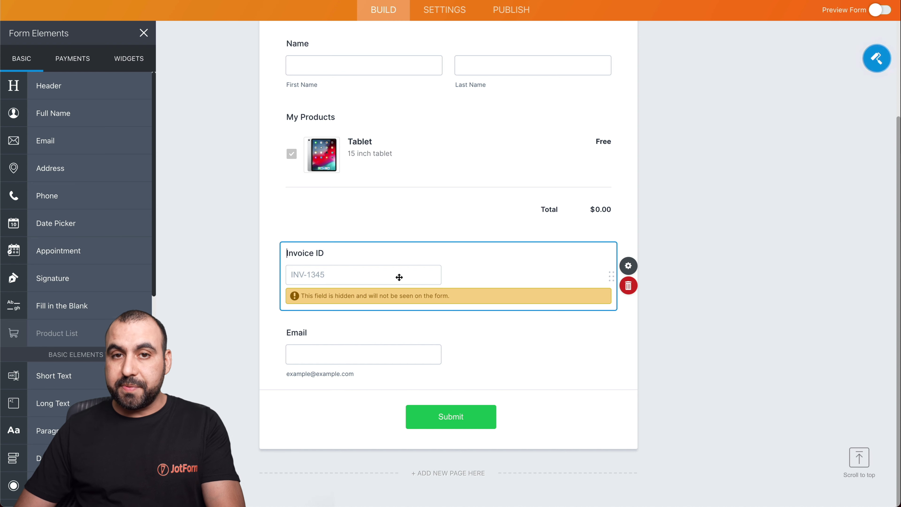
{"action": "left_click", "coordinate": [696, 270]}
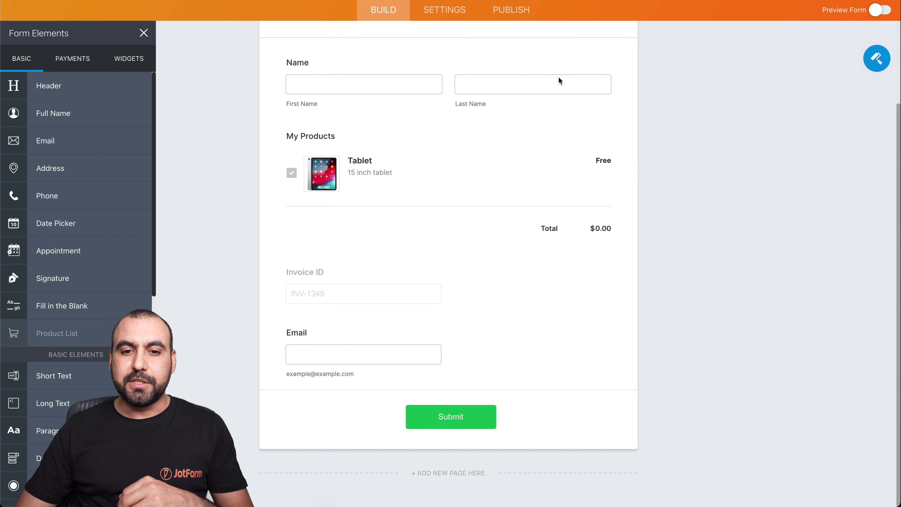
{"action": "left_click", "coordinate": [521, 9]}
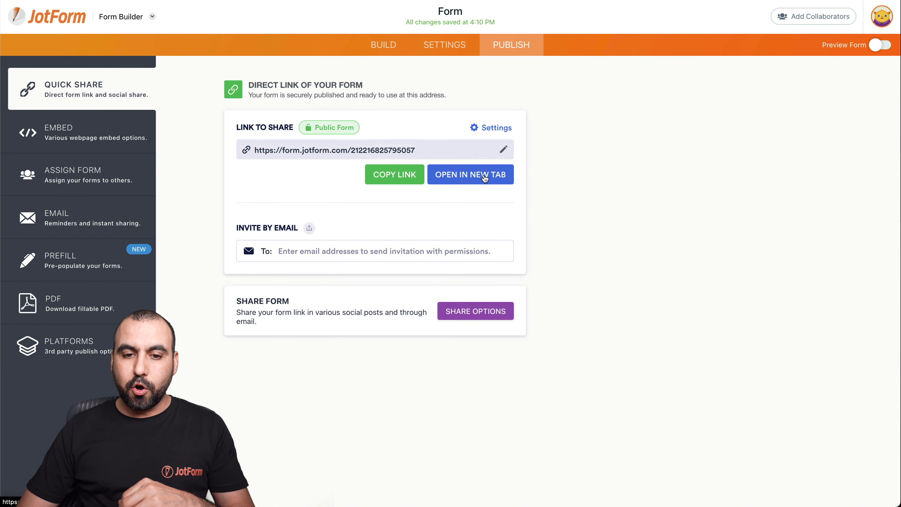
{"action": "left_click", "coordinate": [472, 156]}
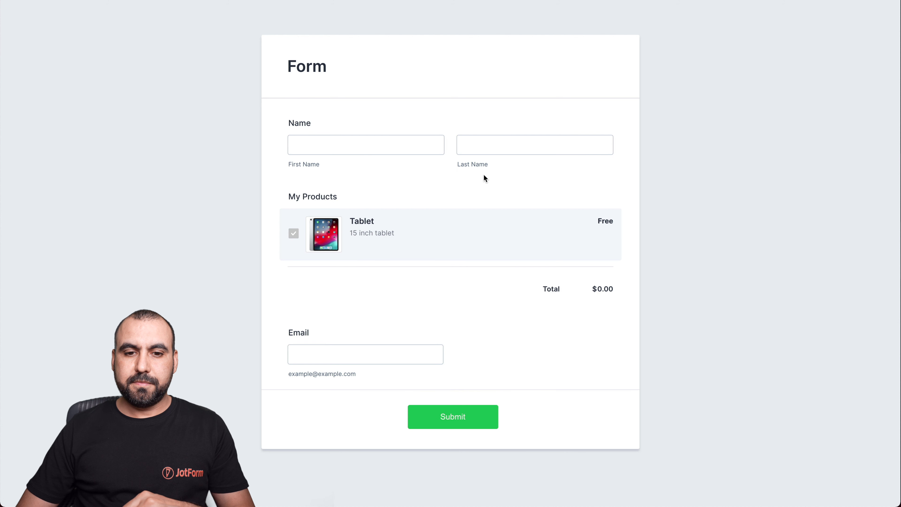
Submit a test Tablet order with the customer's first name, last name and e-mail address
{"action": "left_click", "coordinate": [408, 149]}
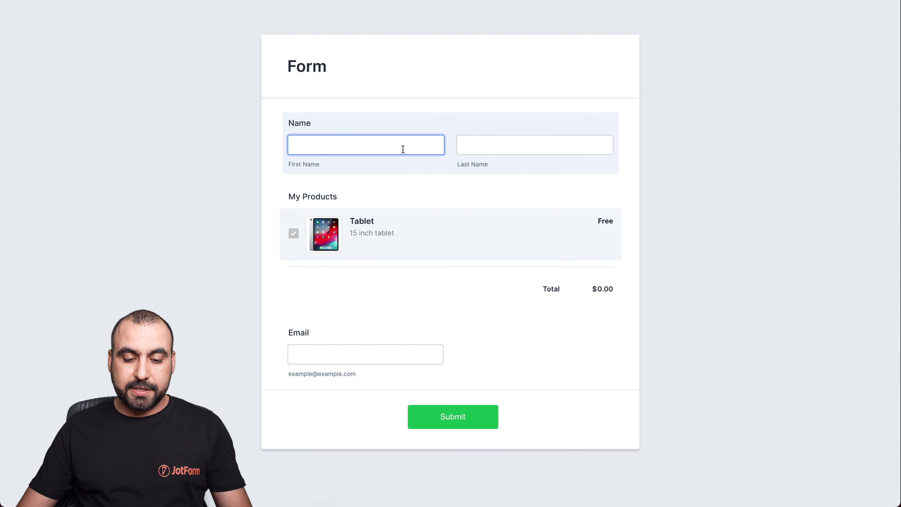
{"action": "key", "text": "Tab"}
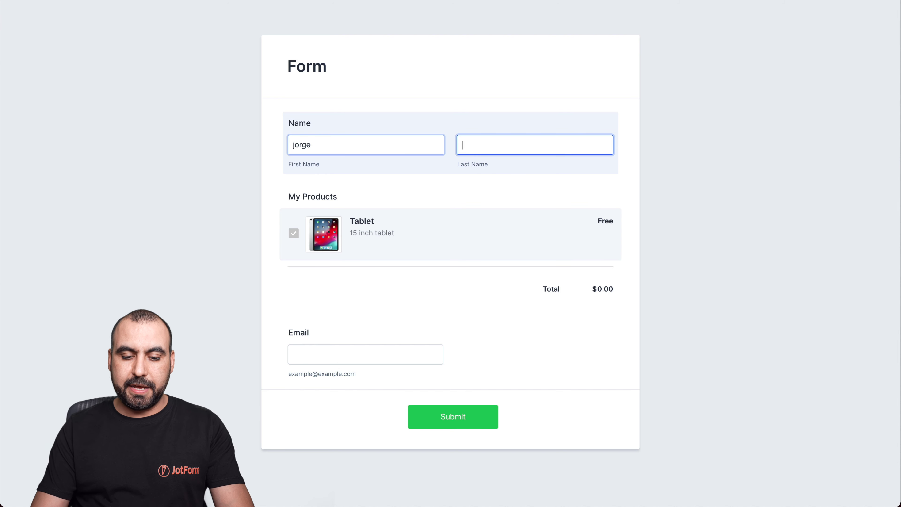
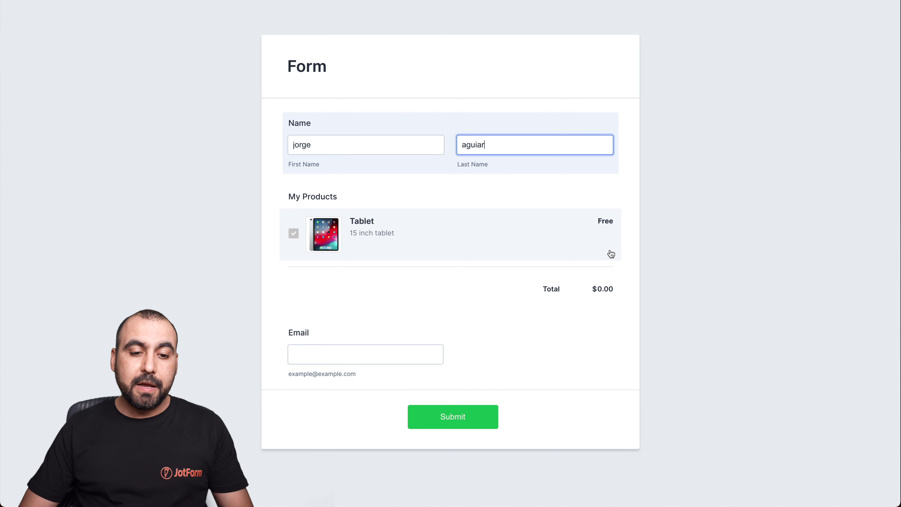
{"action": "left_click", "coordinate": [331, 351]}
{"action": "type", "text": "@gmail.com"}
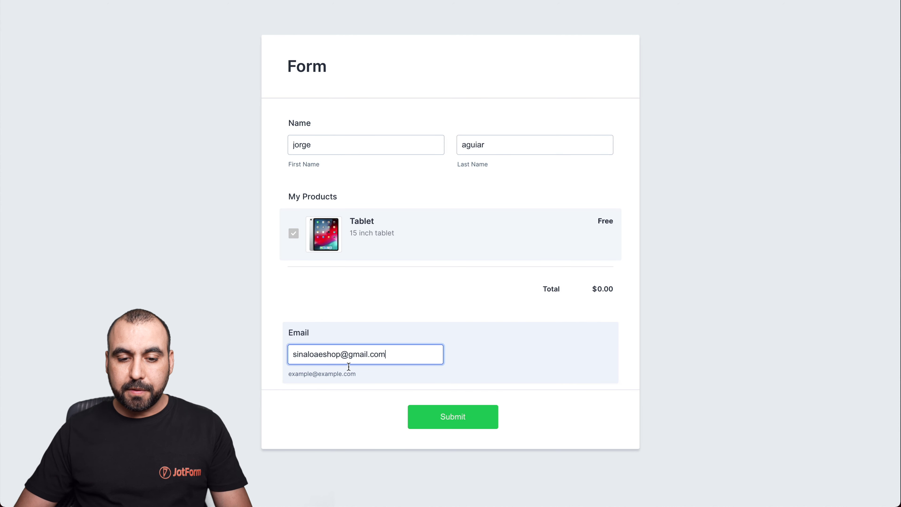
{"action": "left_click", "coordinate": [481, 421]}
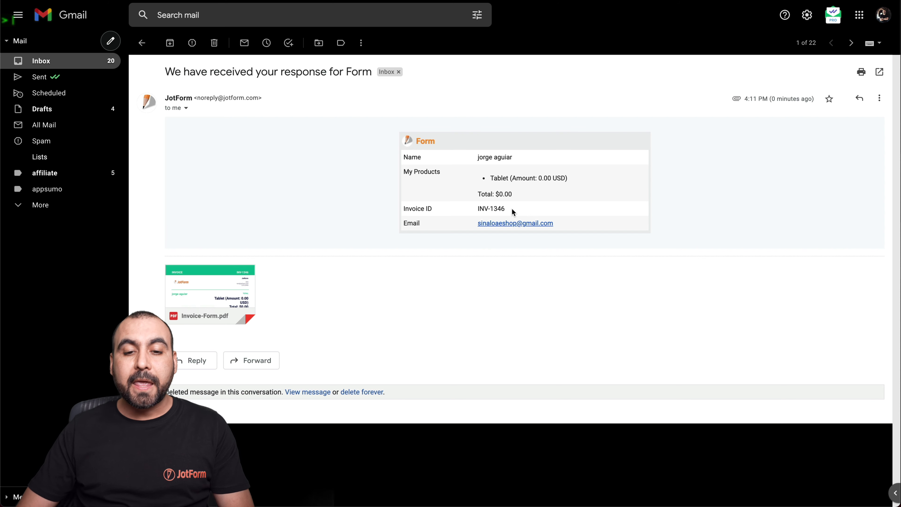
Preview the Invoice-Form.pdf attachment in the form response e-mail
{"action": "mouse_move", "coordinate": [208, 288]}
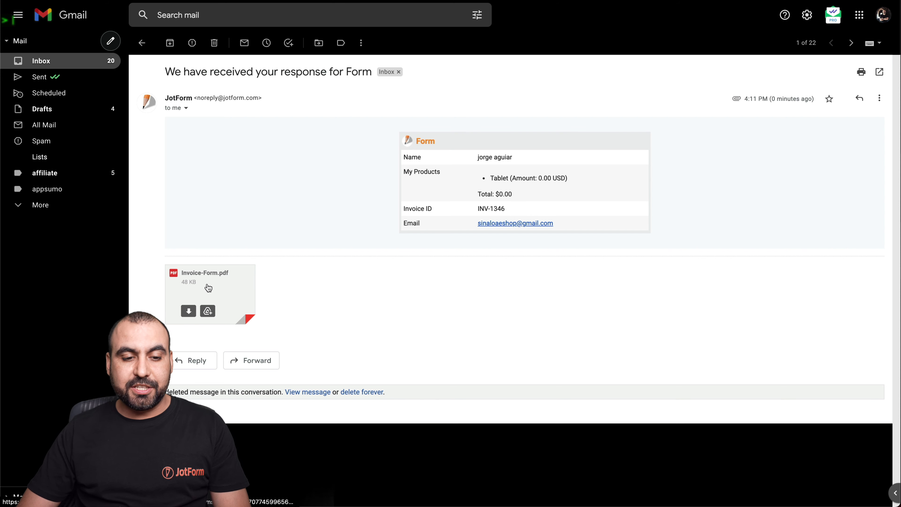
{"action": "left_click", "coordinate": [208, 287]}
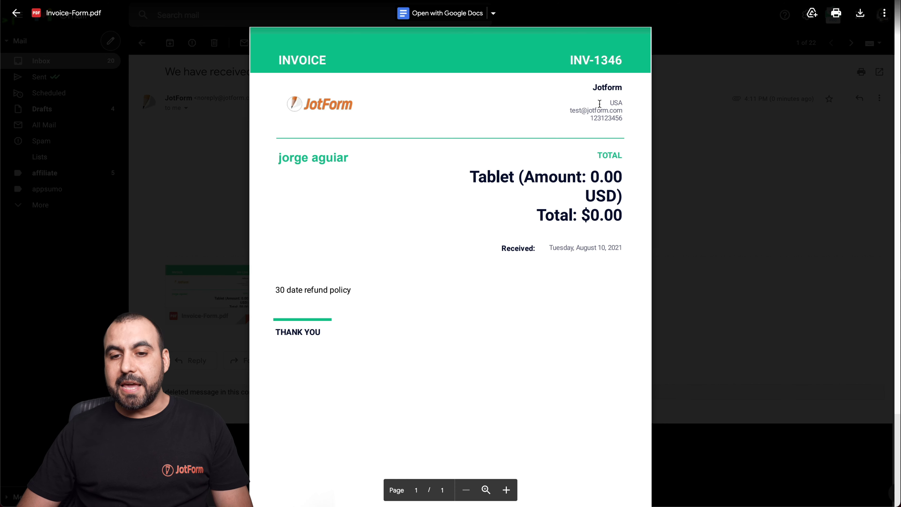
Check that the invoice shows INV-1346, the logo and the refund-policy note, then close the preview
{"action": "scroll", "coordinate": [600, 119], "scroll_direction": "down", "scroll_amount": 1}
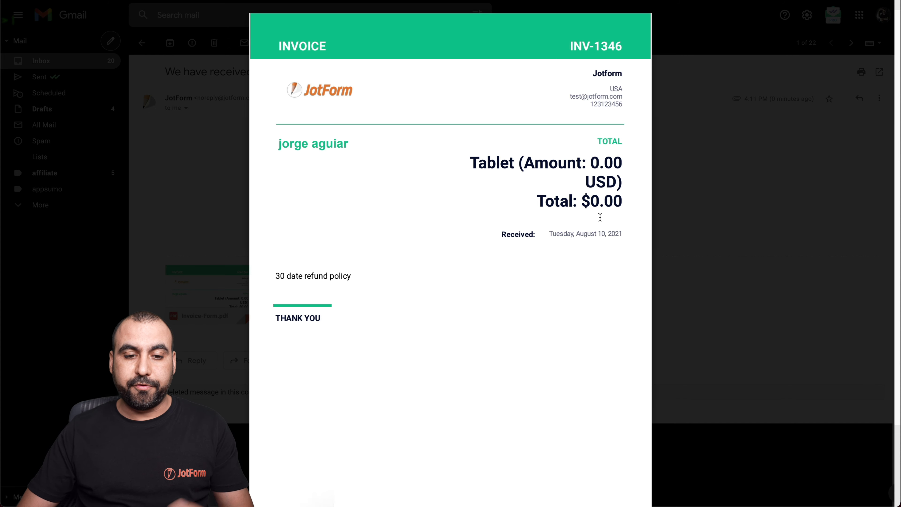
{"action": "left_click_drag", "start_coordinate": [274, 276], "coordinate": [372, 279]}
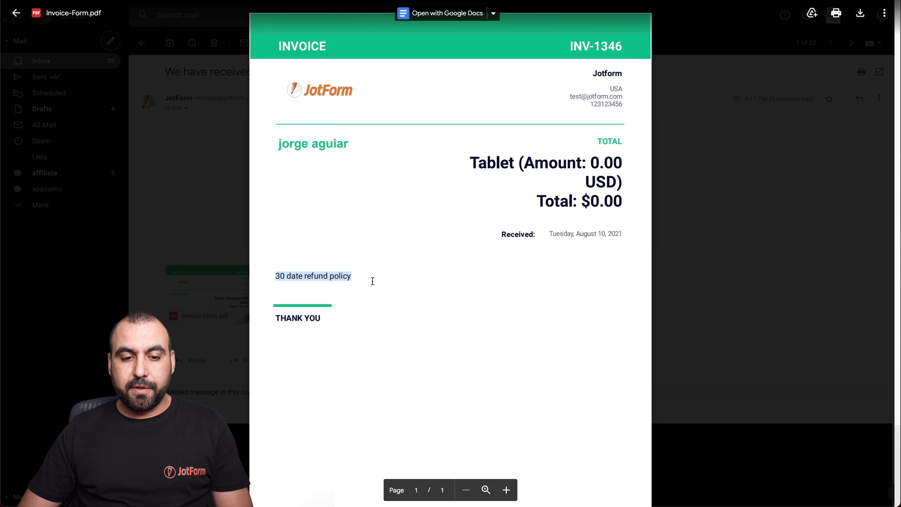
{"action": "left_click", "coordinate": [298, 274]}
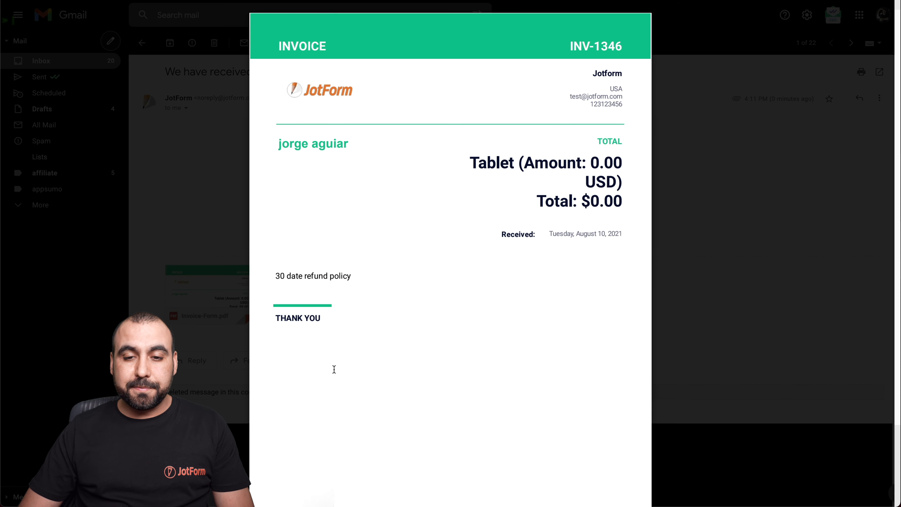
{"action": "scroll", "coordinate": [358, 380], "scroll_direction": "down", "scroll_amount": 3}
{"action": "scroll", "coordinate": [358, 382], "scroll_direction": "up", "scroll_amount": 3}
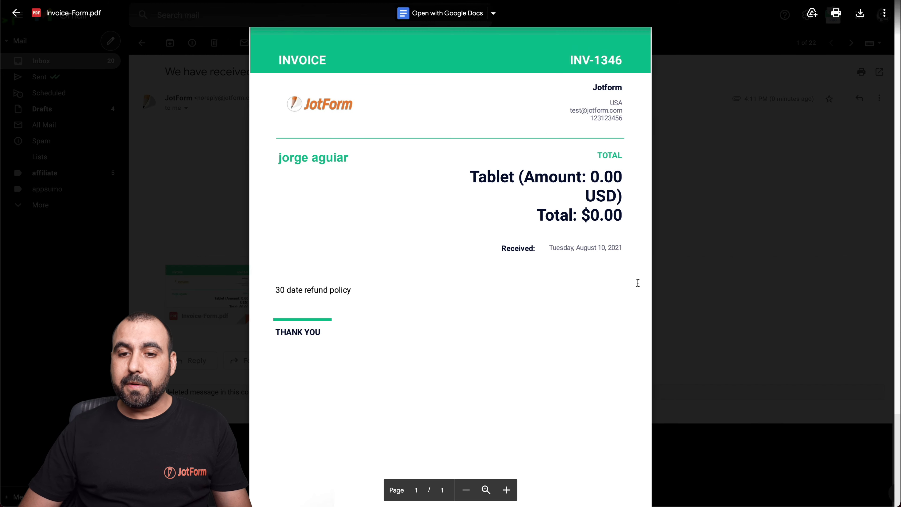
{"action": "left_click", "coordinate": [750, 280]}
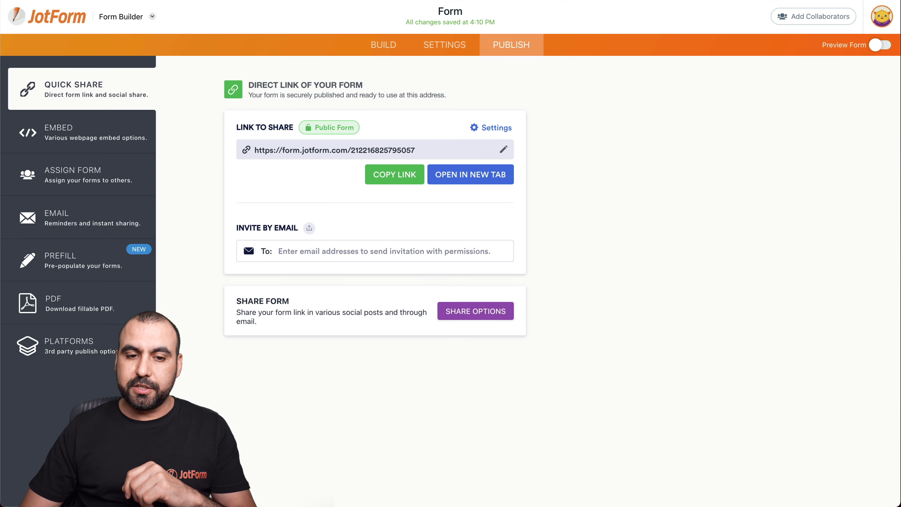
Open Autoresponder 1 for editing from the form's Settings > Emails
{"action": "left_click", "coordinate": [450, 47]}
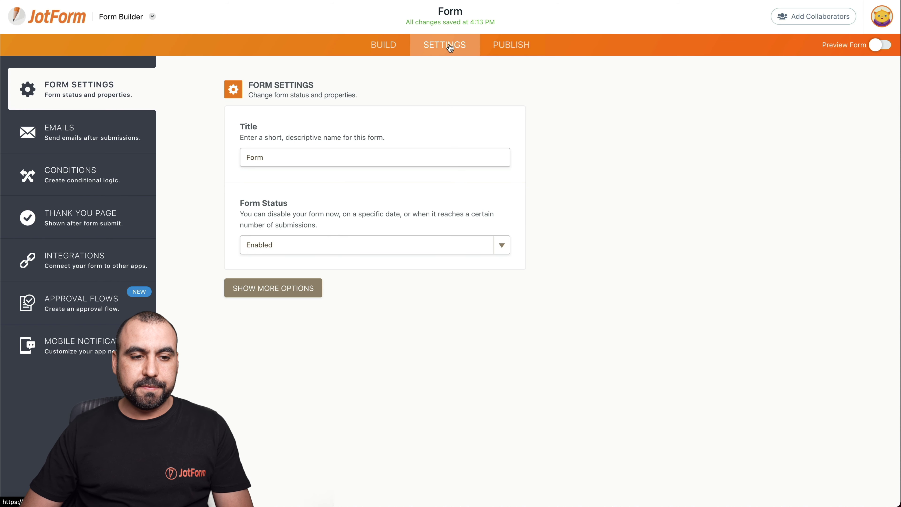
{"action": "left_click", "coordinate": [49, 141]}
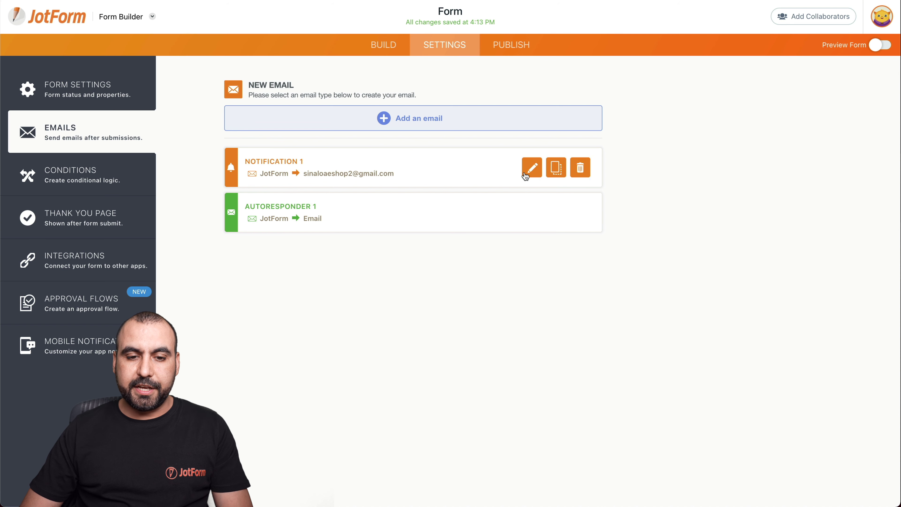
{"action": "mouse_move", "coordinate": [509, 208]}
{"action": "left_click", "coordinate": [538, 210]}
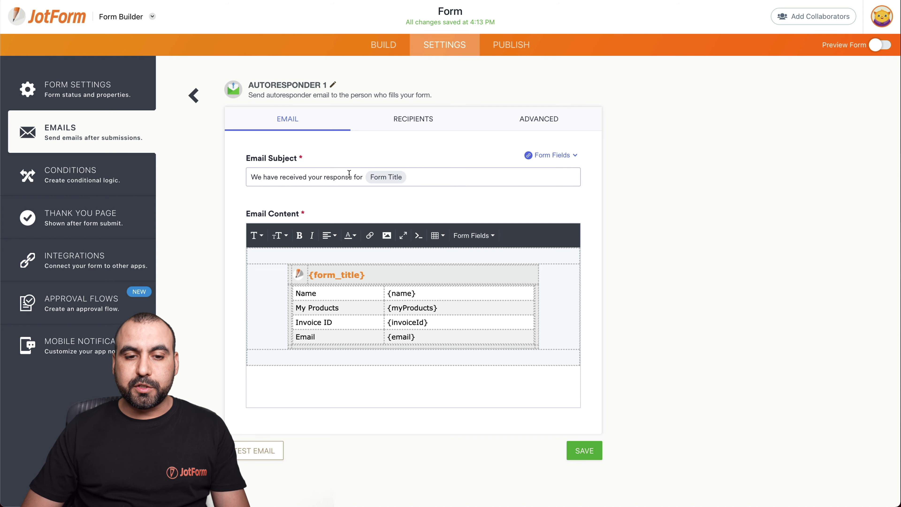
Change the email subject wording to 'We have received your order'
{"action": "left_click", "coordinate": [363, 177]}
{"action": "left_click_drag", "start_coordinate": [363, 177], "coordinate": [325, 177]}
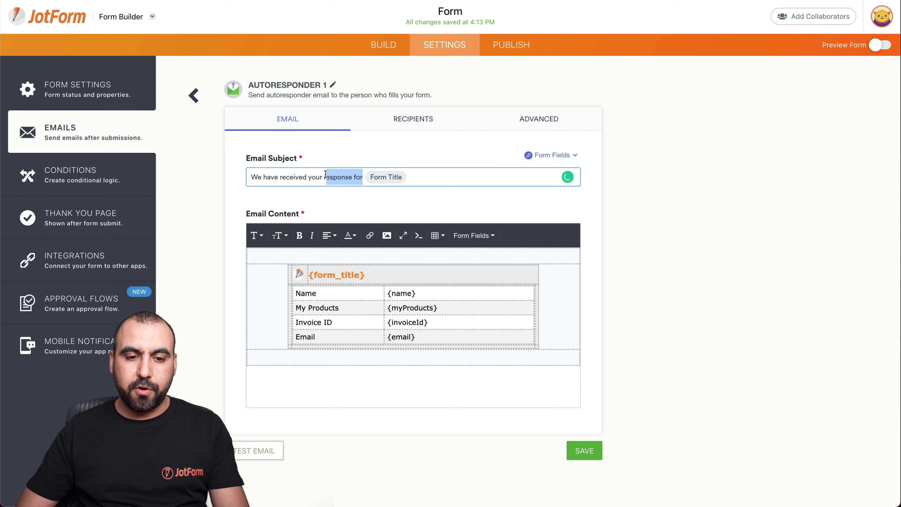
{"action": "key", "text": "BackSpace"}
{"action": "key", "text": "BackSpace"}
{"action": "type", "text": "order"}
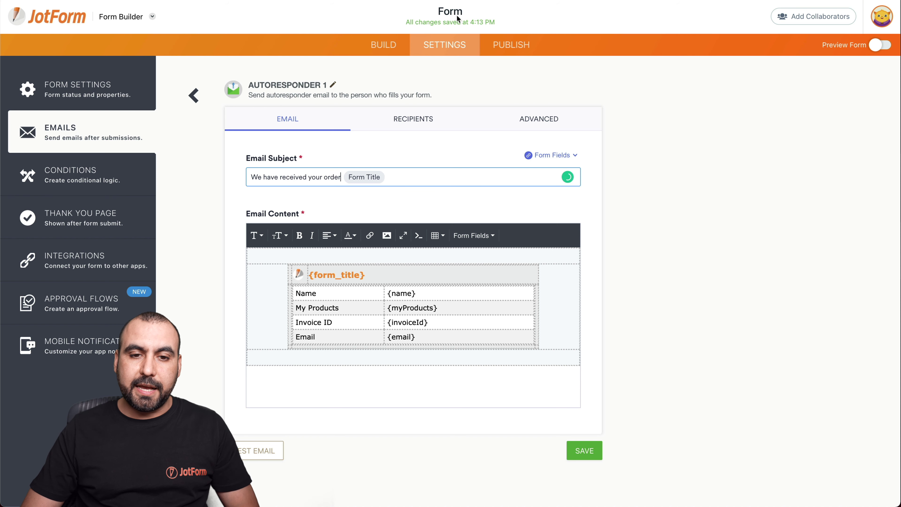
Rename the form title to 'Sales form'
{"action": "left_click", "coordinate": [449, 10]}
{"action": "double_click", "coordinate": [449, 9]}
{"action": "type", "text": "Sales form"}
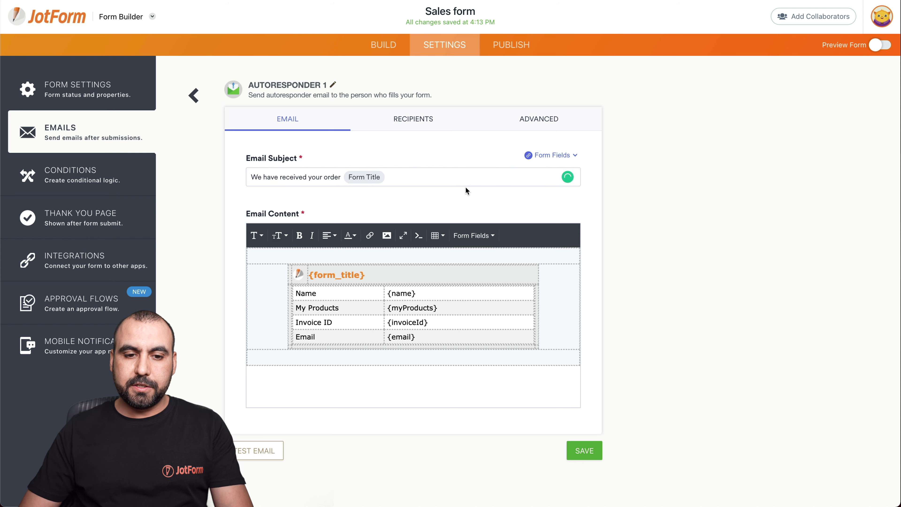
Append ' - ' and the My Products form field to the subject
{"action": "left_click", "coordinate": [465, 185]}
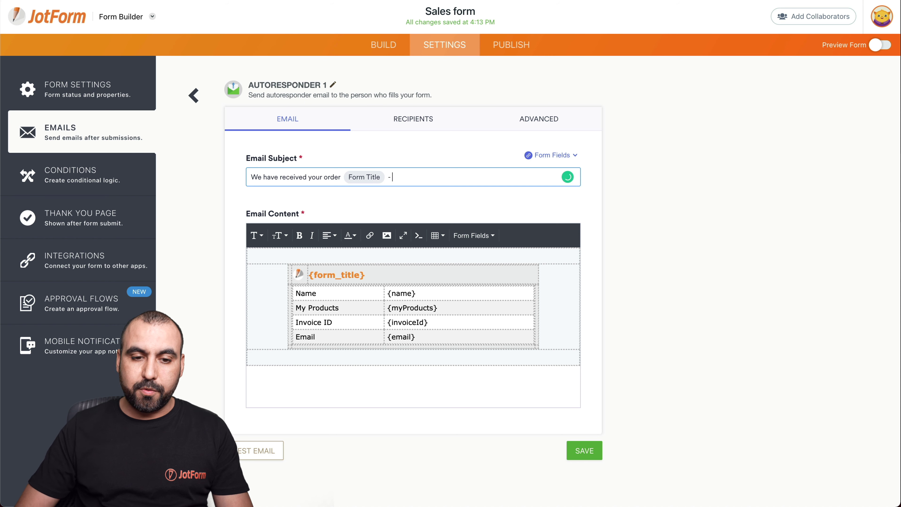
{"action": "left_click", "coordinate": [549, 155]}
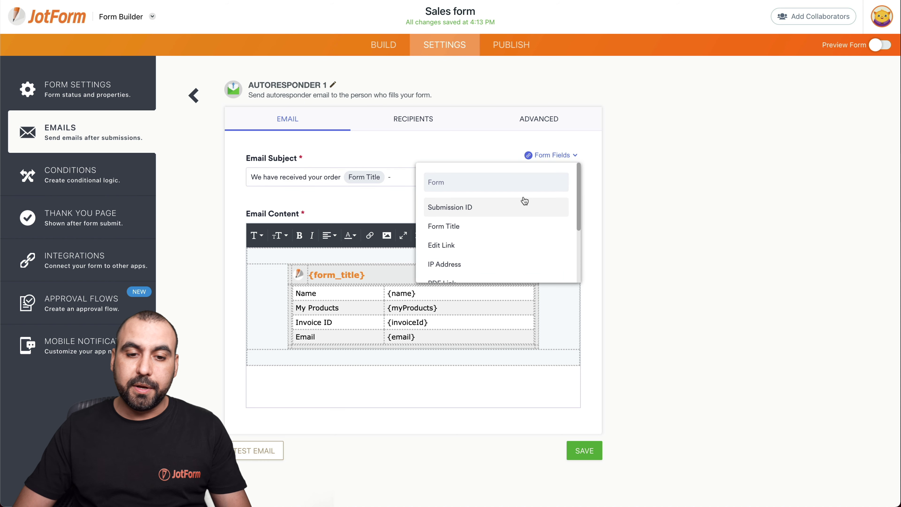
{"action": "scroll", "coordinate": [501, 242], "scroll_direction": "down", "scroll_amount": 2}
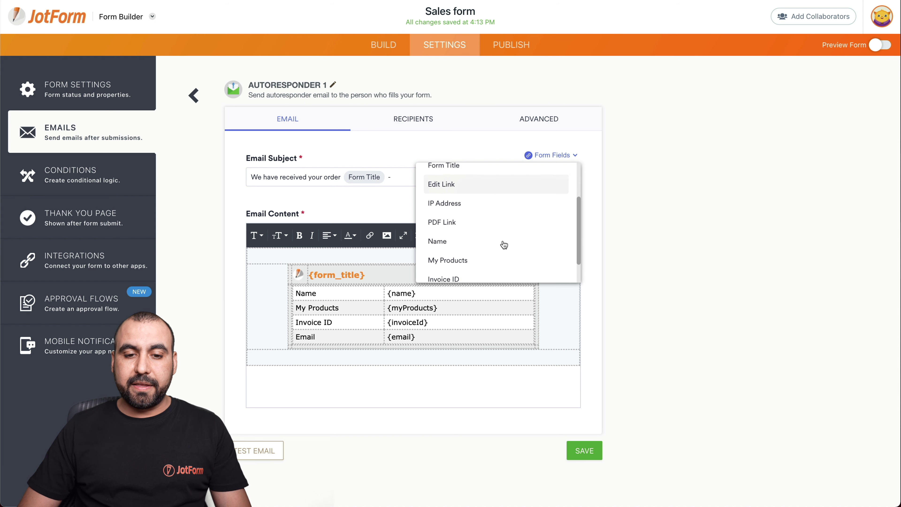
{"action": "scroll", "coordinate": [504, 245], "scroll_direction": "down", "scroll_amount": 2}
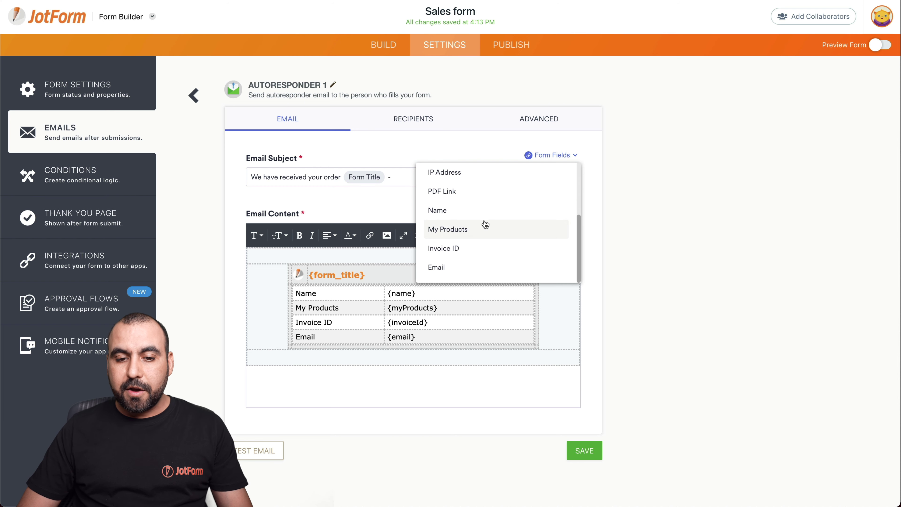
{"action": "left_click", "coordinate": [470, 229]}
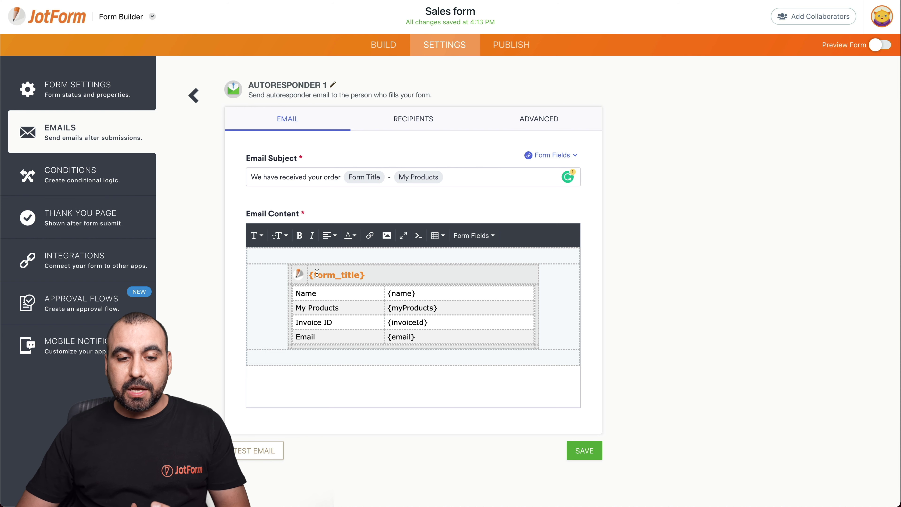
Delete the logo image and replace the {form_title} placeholder with the heading 'Order form'
{"action": "left_click", "coordinate": [301, 274]}
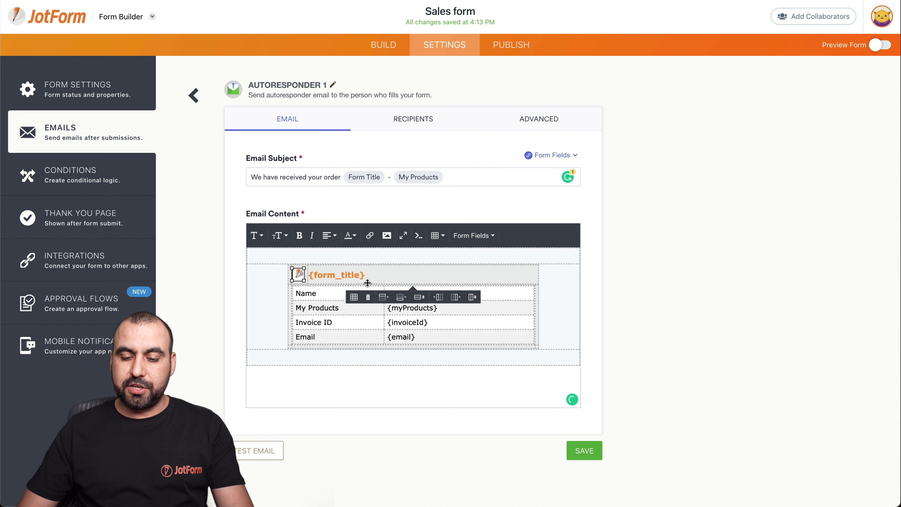
{"action": "key", "text": "Delete"}
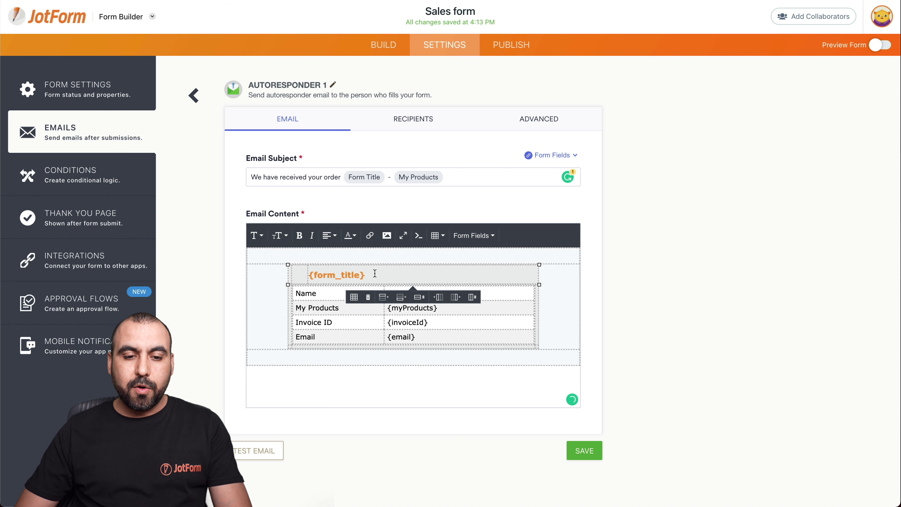
{"action": "left_click_drag", "start_coordinate": [374, 273], "coordinate": [313, 273]}
{"action": "left_click", "coordinate": [380, 279]}
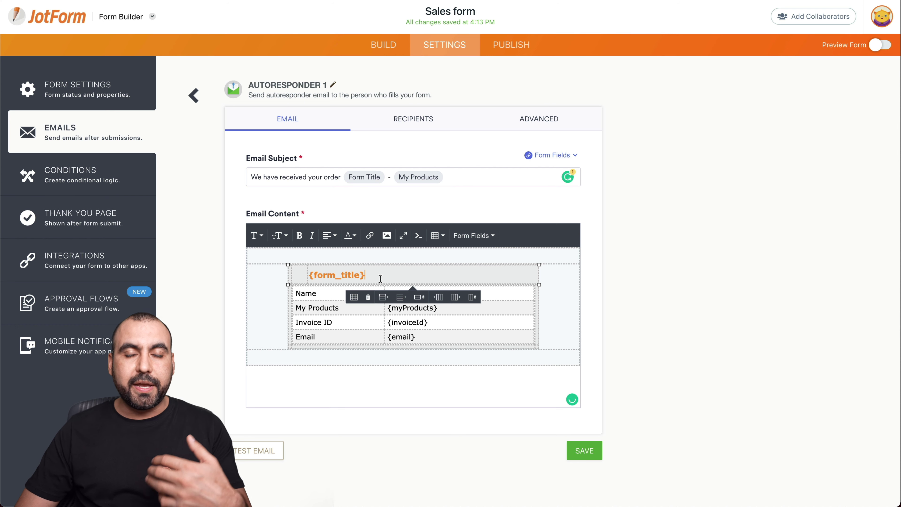
{"action": "left_click_drag", "start_coordinate": [373, 274], "coordinate": [307, 274]}
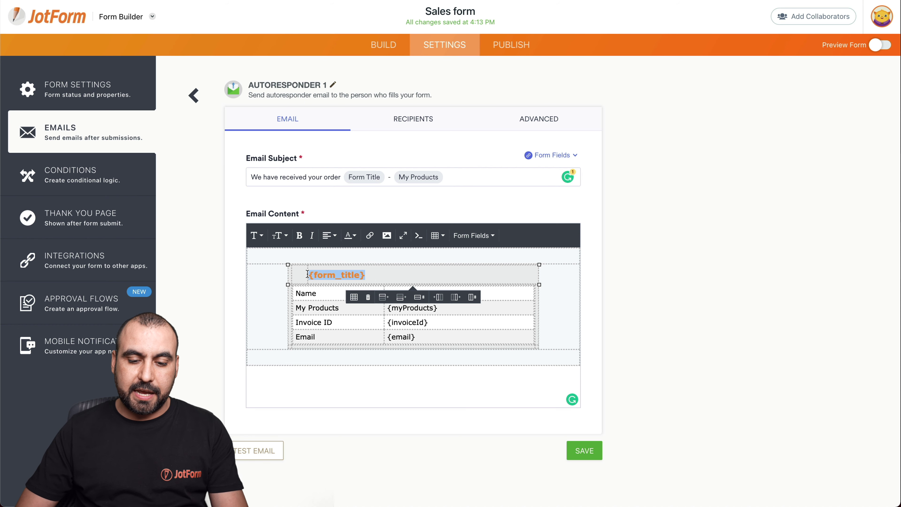
{"action": "type", "text": "order form"}
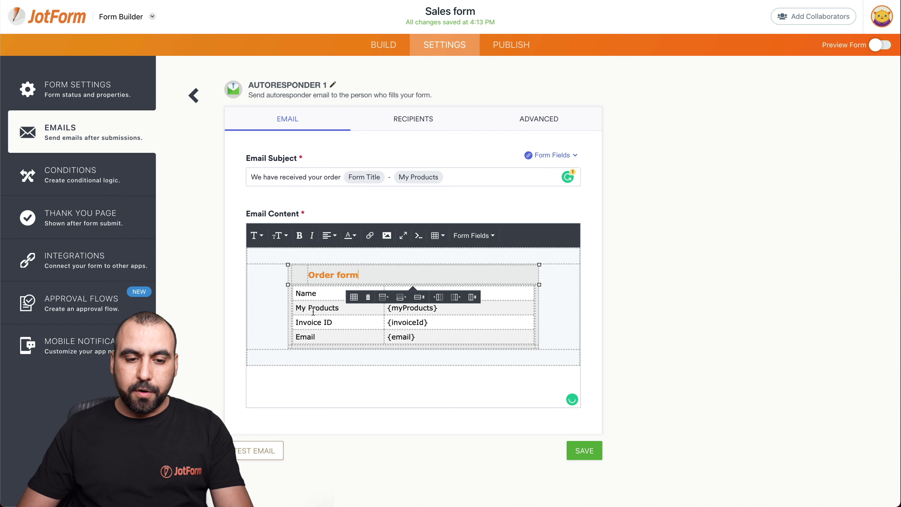
{"action": "left_click", "coordinate": [315, 317]}
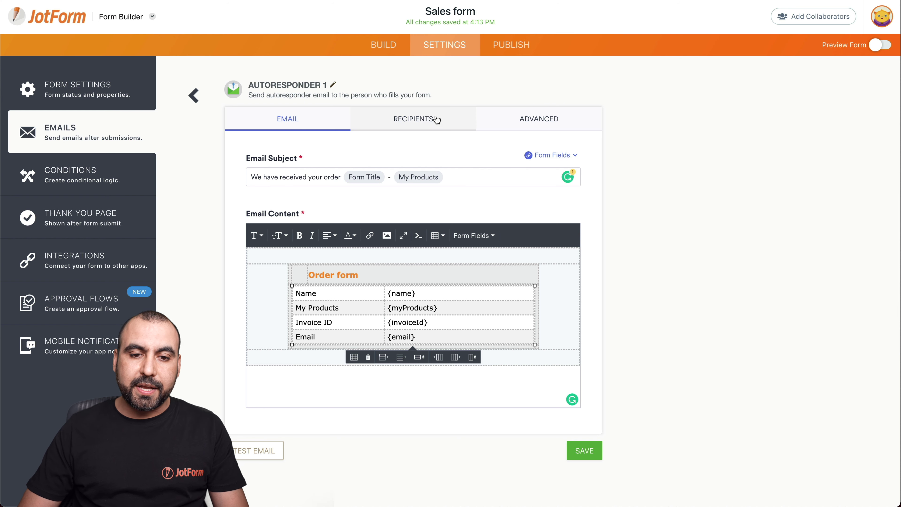
Replace the sender name JotForm with a person's name and keep Email as the recipient field
{"action": "left_click", "coordinate": [423, 119]}
{"action": "left_click", "coordinate": [334, 183]}
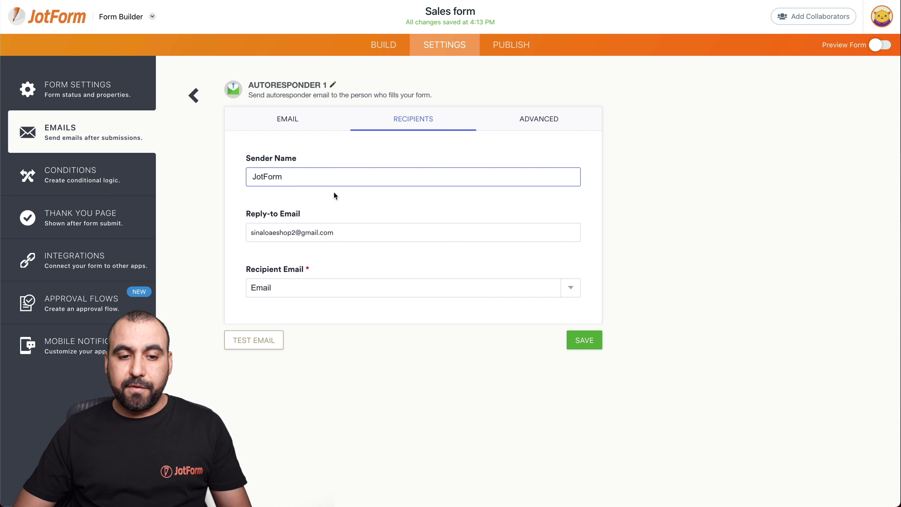
{"action": "double_click", "coordinate": [264, 180]}
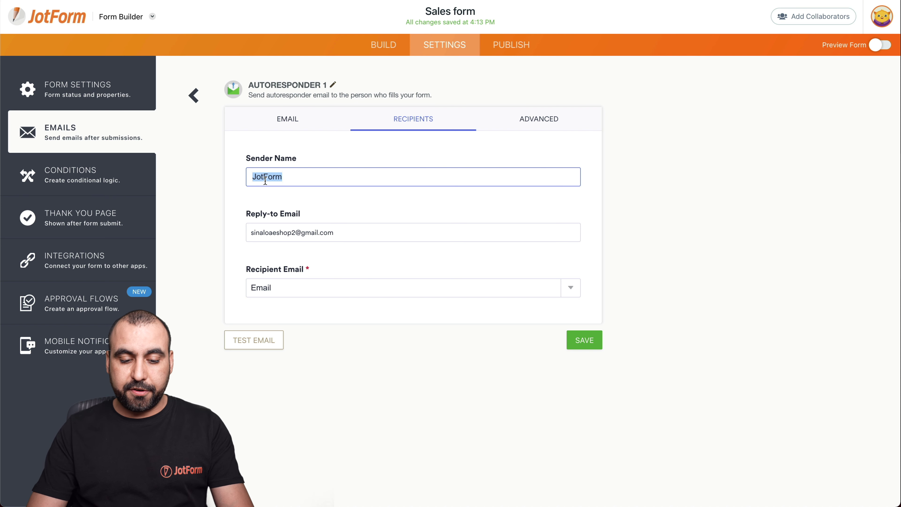
{"action": "type", "text": "Jo"}
{"action": "type", "text": "on Doe"}
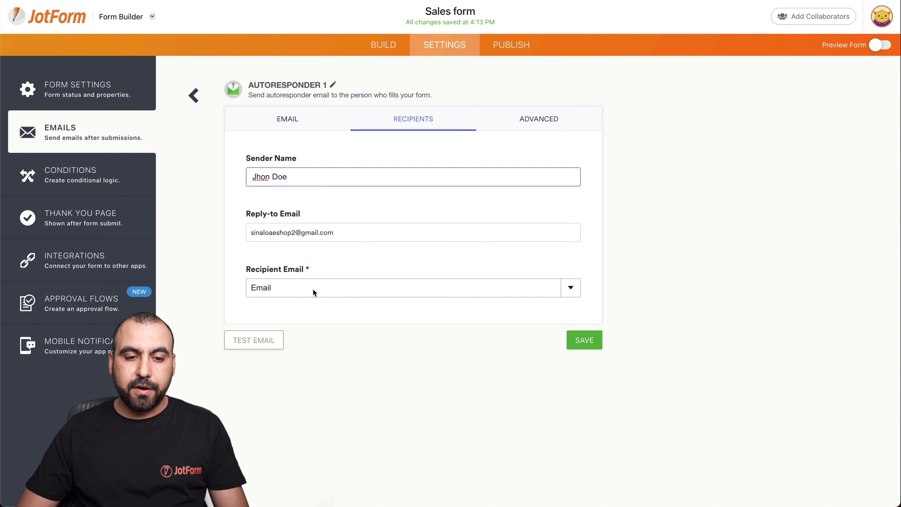
{"action": "left_click", "coordinate": [332, 286]}
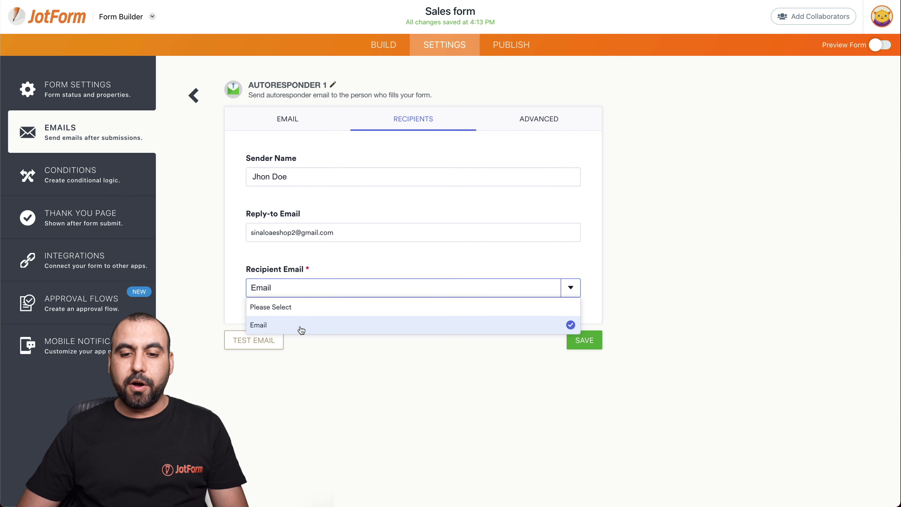
{"action": "left_click", "coordinate": [599, 211]}
Review the Advanced options, toggling Enable PDF Password on and back off so no password is set
{"action": "left_click", "coordinate": [528, 122]}
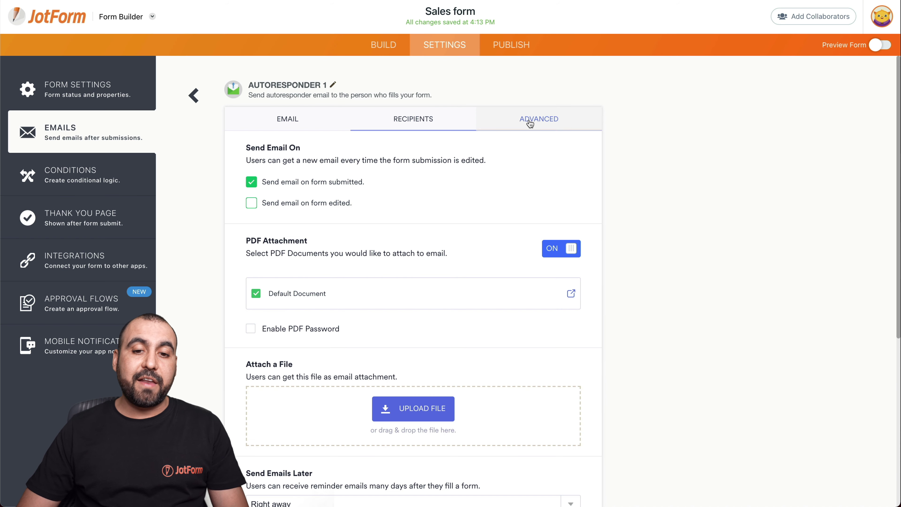
{"action": "scroll", "coordinate": [405, 203], "scroll_direction": "down", "scroll_amount": 2}
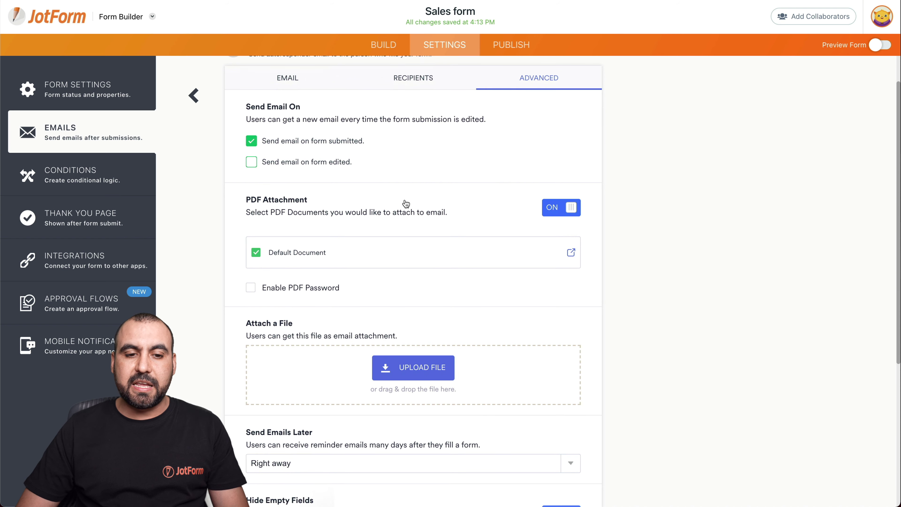
{"action": "scroll", "coordinate": [460, 236], "scroll_direction": "up", "scroll_amount": 2}
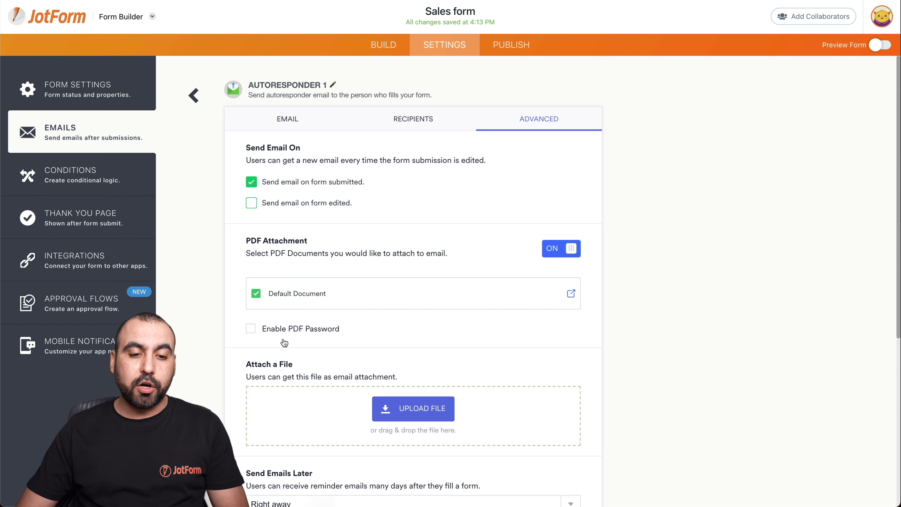
{"action": "left_click", "coordinate": [251, 329]}
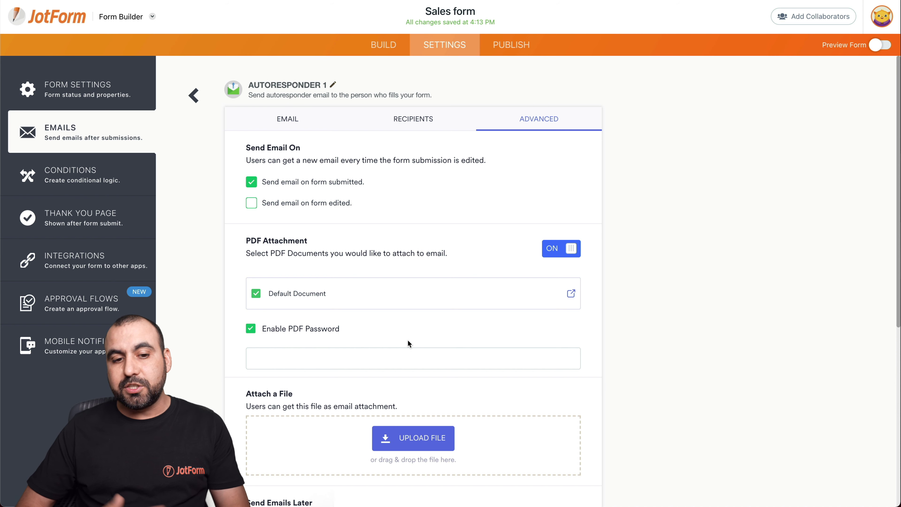
{"action": "left_click", "coordinate": [252, 329]}
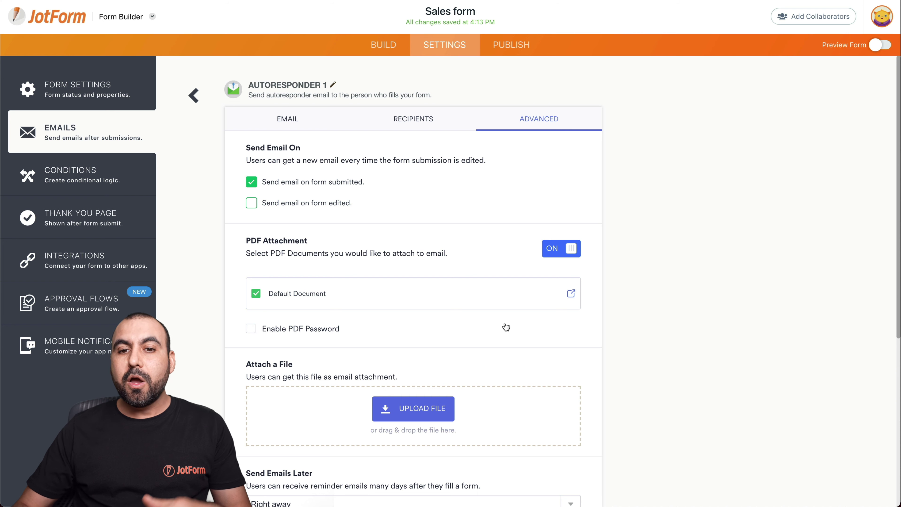